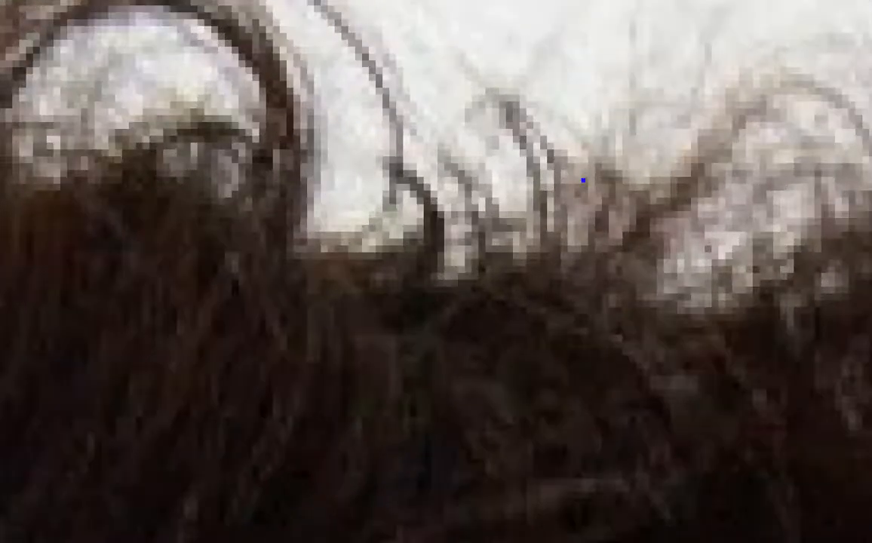
Step: Examine the fine curls and flyaway strands along the crown and back of the hair against the white background
mouse_move(584, 180)
mouse_down()
mouse_move(462, 58)
mouse_move(511, 217)
mouse_up()
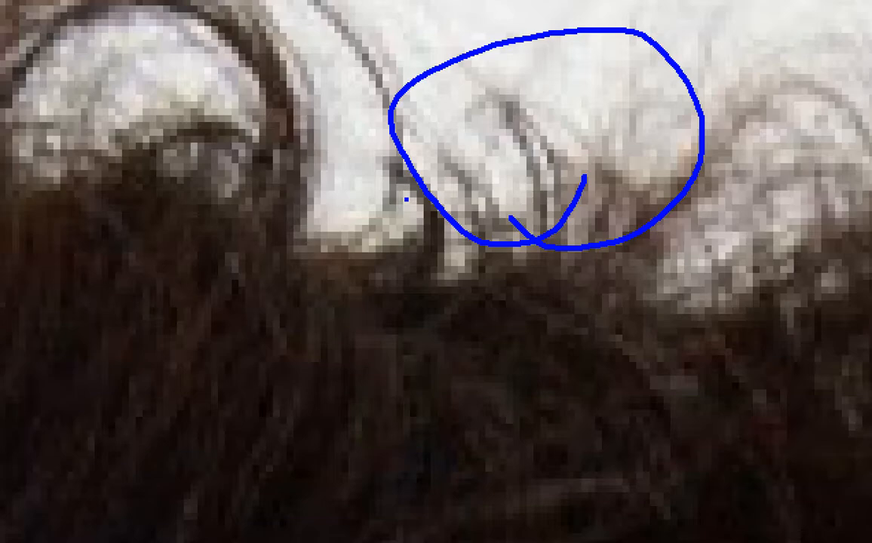
key(Escape)
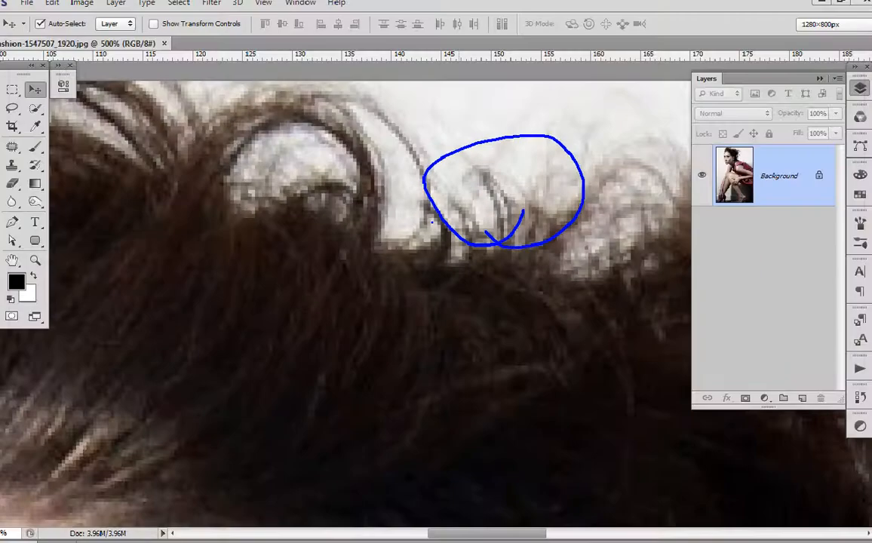
alt+click(435, 250)
alt+click(435, 251)
alt+click(436, 251)
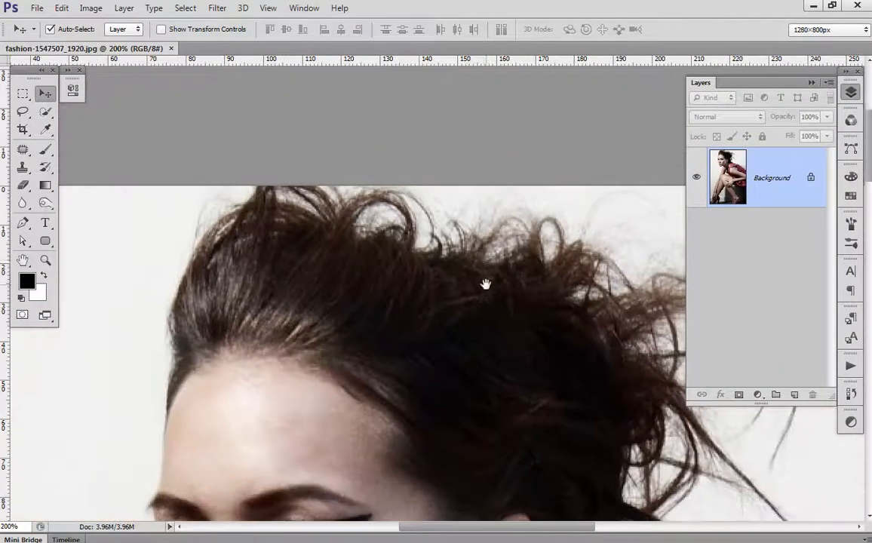
key(ctrl+1)
click(523, 251)
mouse_move(456, 249)
mouse_down()
mouse_move(306, 224)
mouse_move(565, 249)
mouse_move(400, 285)
mouse_up()
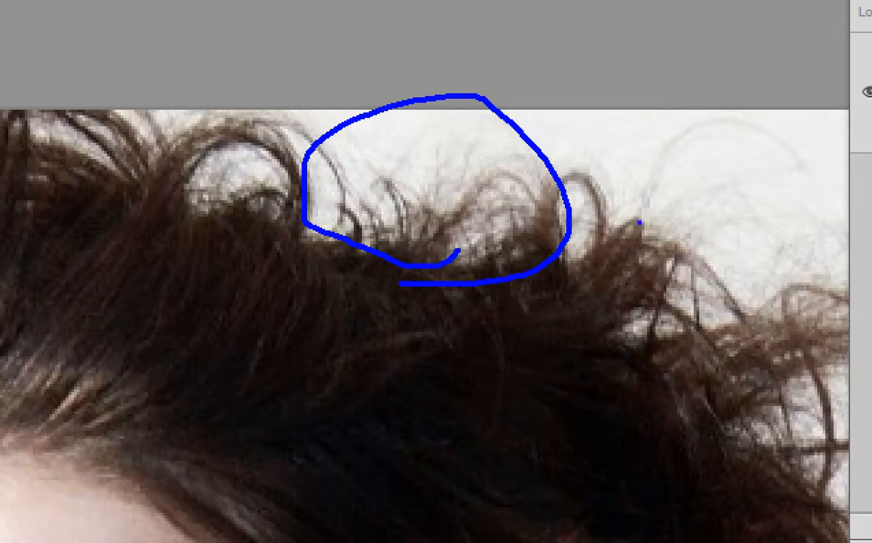
mouse_move(555, 224)
mouse_down()
mouse_move(617, 167)
mouse_move(577, 228)
mouse_move(656, 181)
mouse_move(625, 278)
mouse_move(650, 333)
mouse_move(776, 304)
mouse_move(792, 340)
mouse_up()
drag(722, 192, 787, 268)
drag(775, 186, 705, 258)
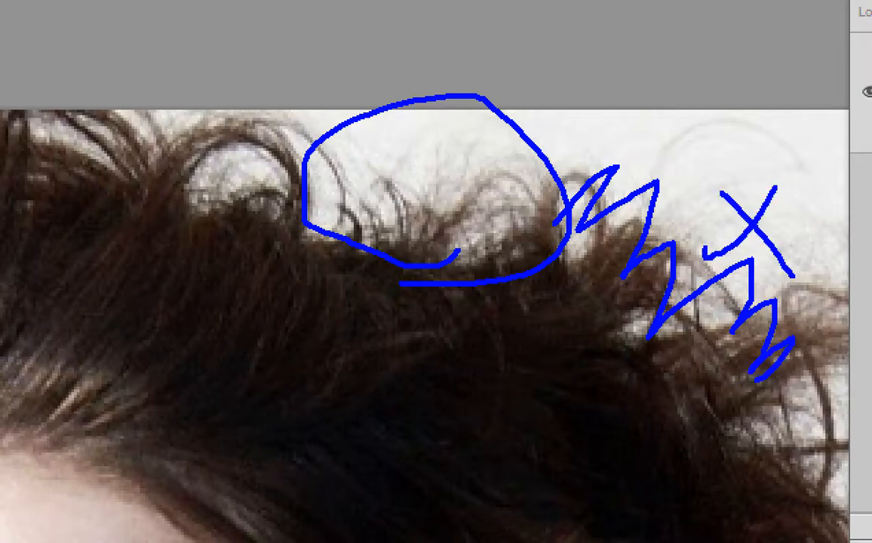
mouse_move(236, 214)
mouse_down()
mouse_move(200, 139)
mouse_move(273, 187)
mouse_up()
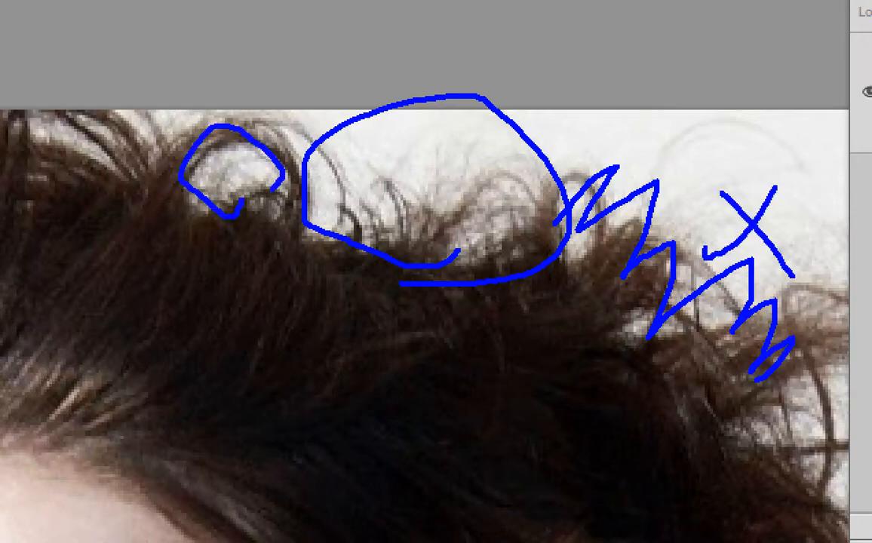
drag(85, 160, 114, 147)
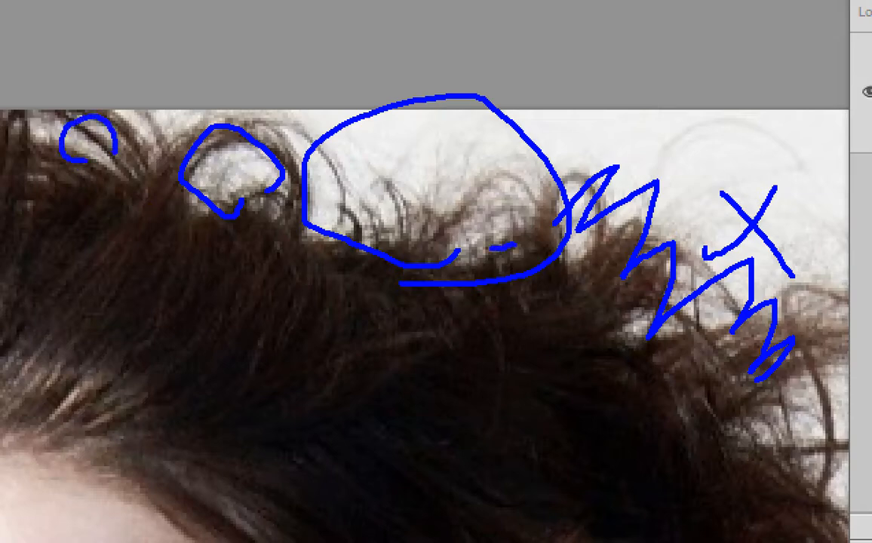
drag(514, 246, 489, 248)
drag(597, 198, 610, 256)
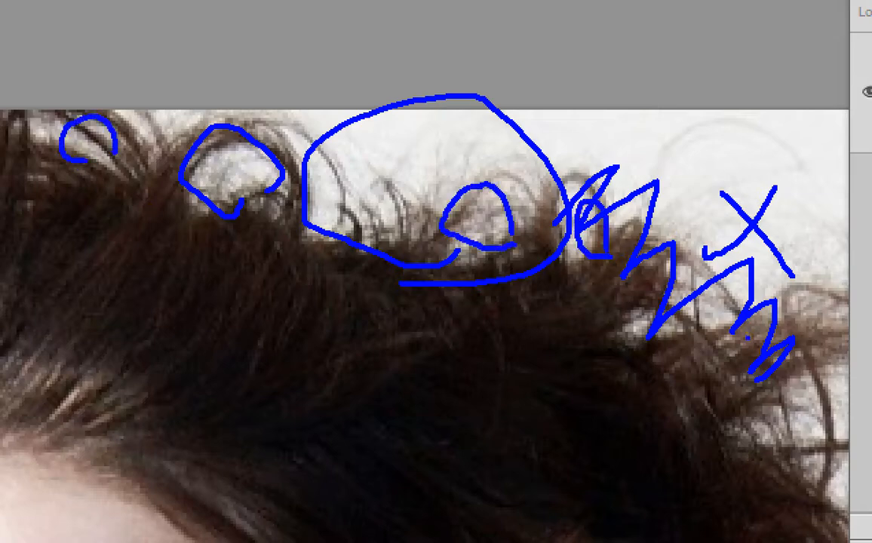
drag(747, 336, 725, 302)
mouse_move(789, 393)
mouse_down()
mouse_move(788, 415)
mouse_move(822, 427)
mouse_up()
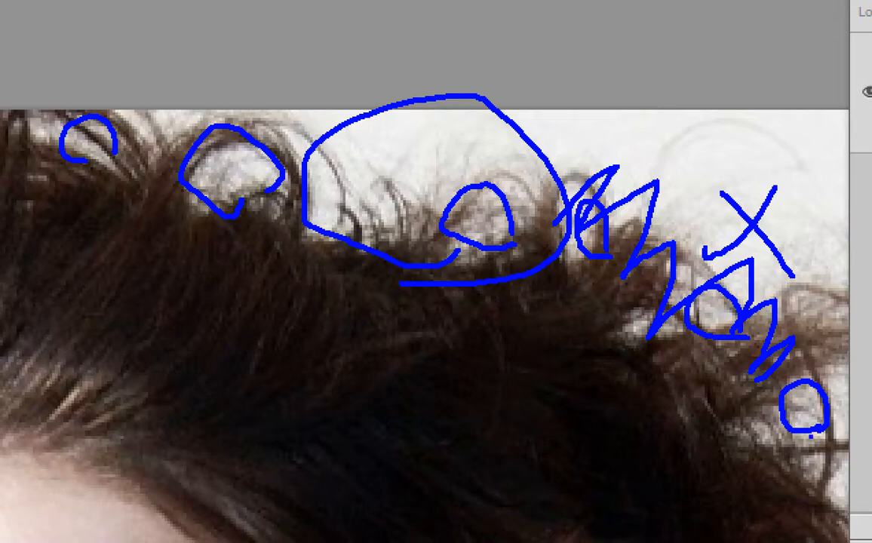
key(Escape)
alt+click(476, 396)
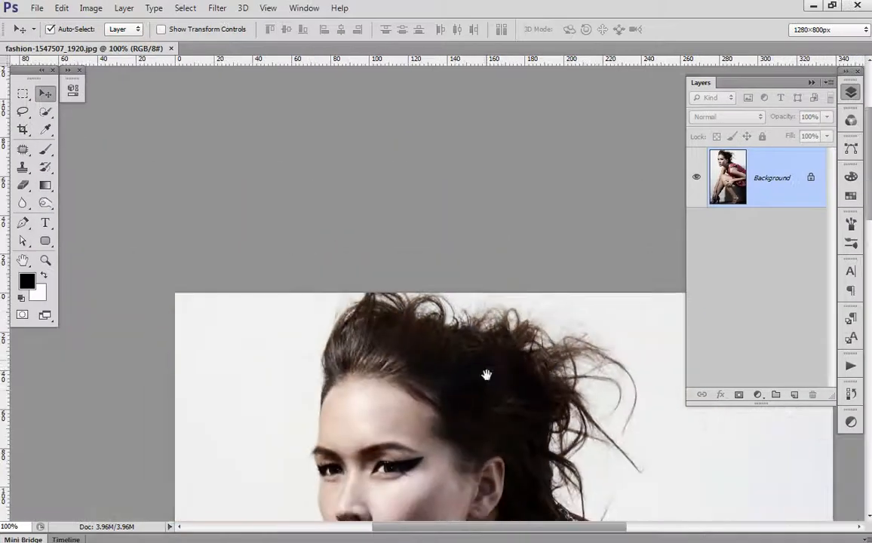
drag(497, 394, 300, 223)
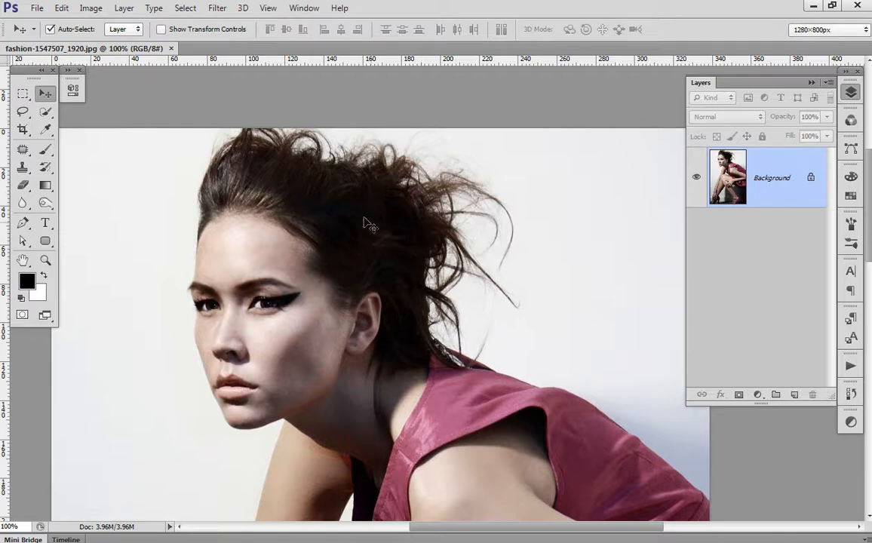
Step: Set up a Color Range selection with Localized Color Clusters enabled, fuzziness 26 and range 33%
click(46, 113)
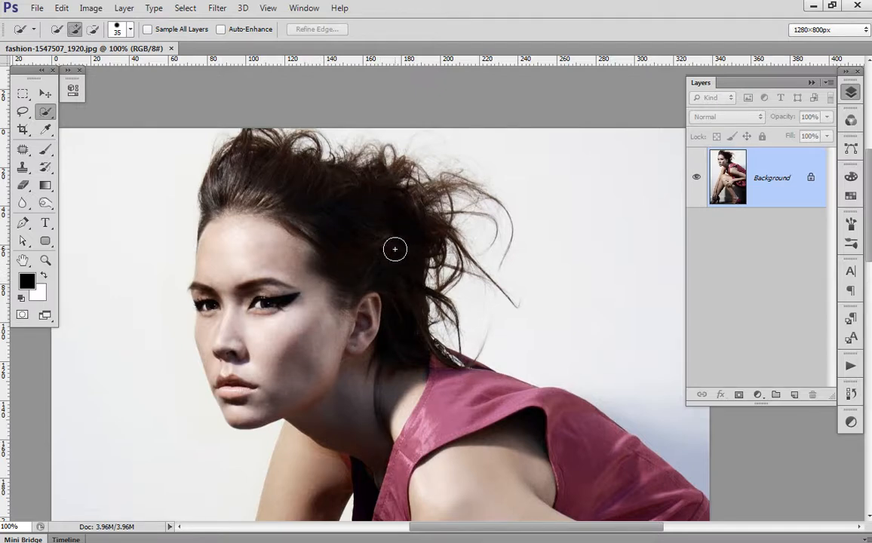
click(189, 11)
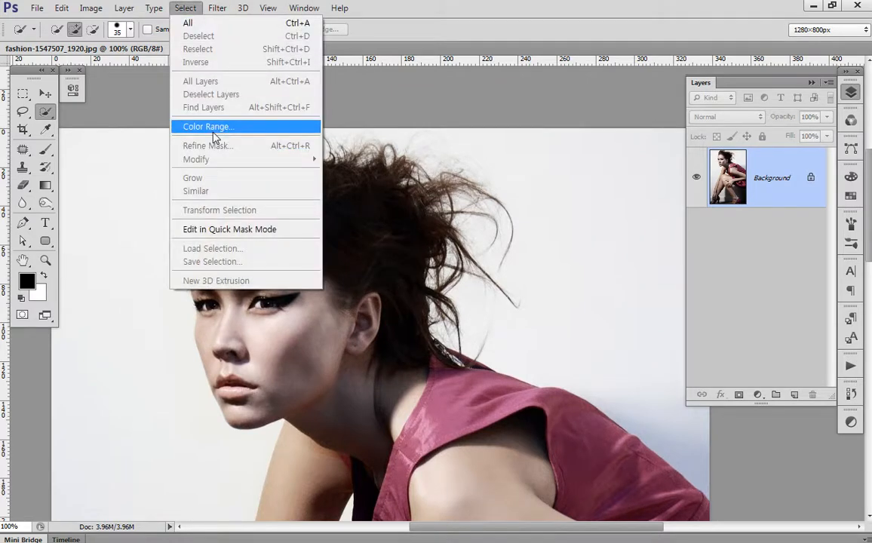
click(214, 134)
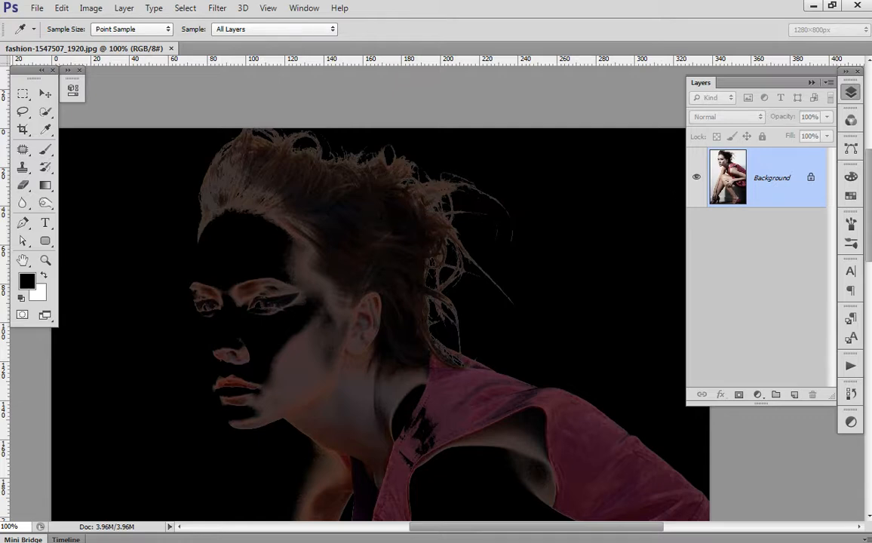
drag(561, 98, 616, 70)
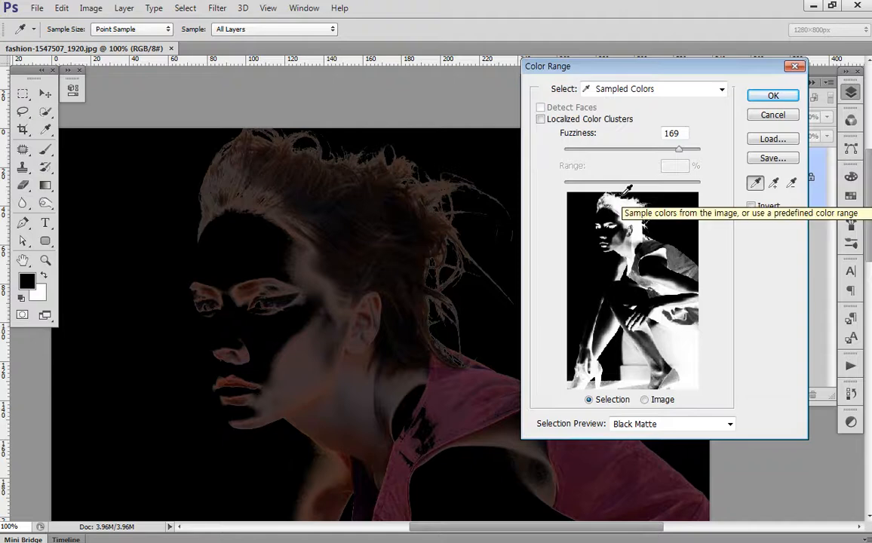
drag(627, 72, 517, 102)
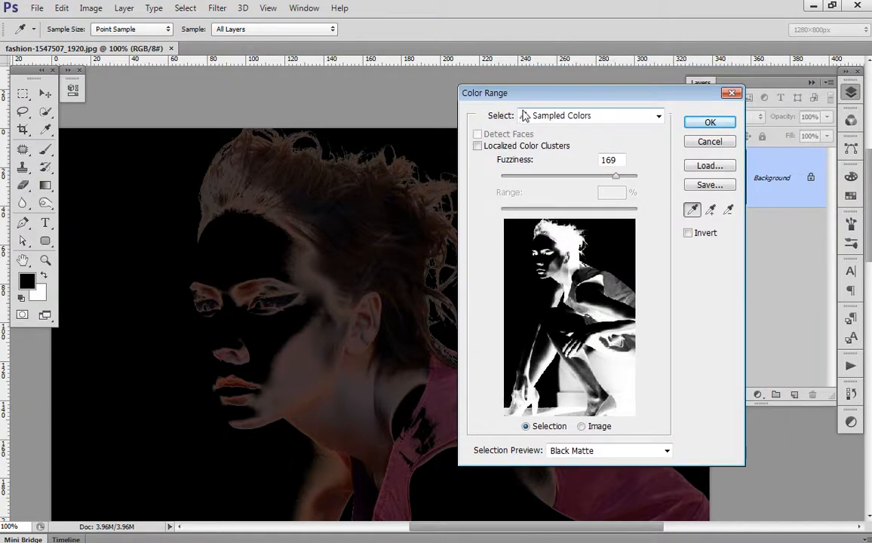
click(513, 148)
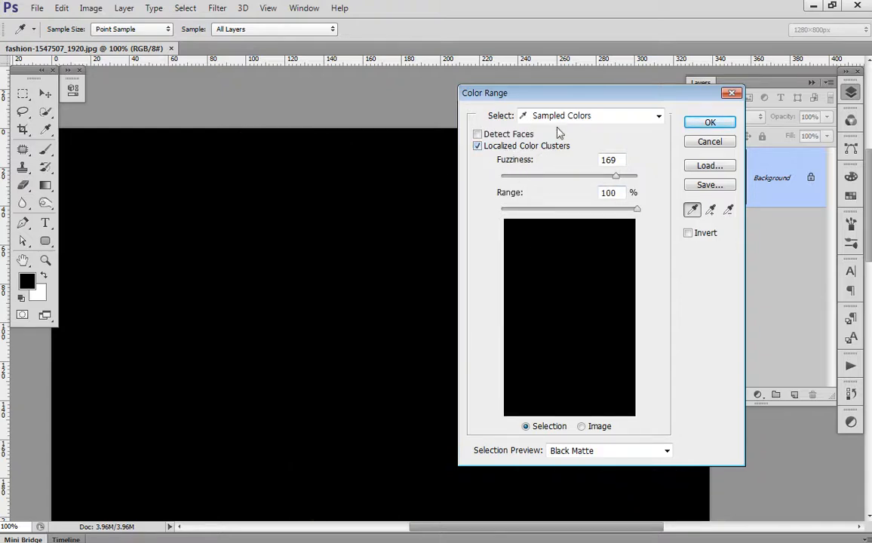
drag(559, 177, 520, 176)
mouse_move(544, 209)
mouse_down()
mouse_move(528, 211)
mouse_move(549, 210)
mouse_up()
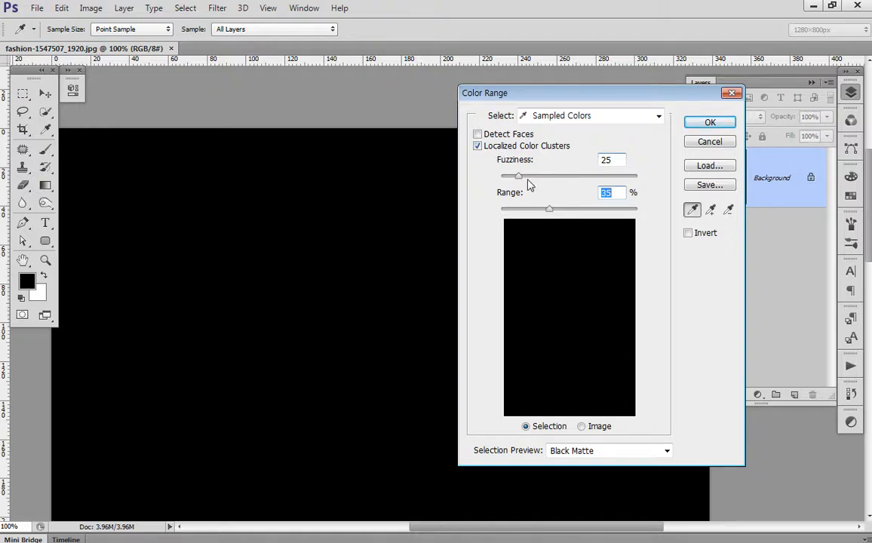
drag(520, 176, 518, 181)
drag(551, 210, 548, 209)
Step: Sample the dark tones across the hair and apply the Color Range selection
click(304, 193)
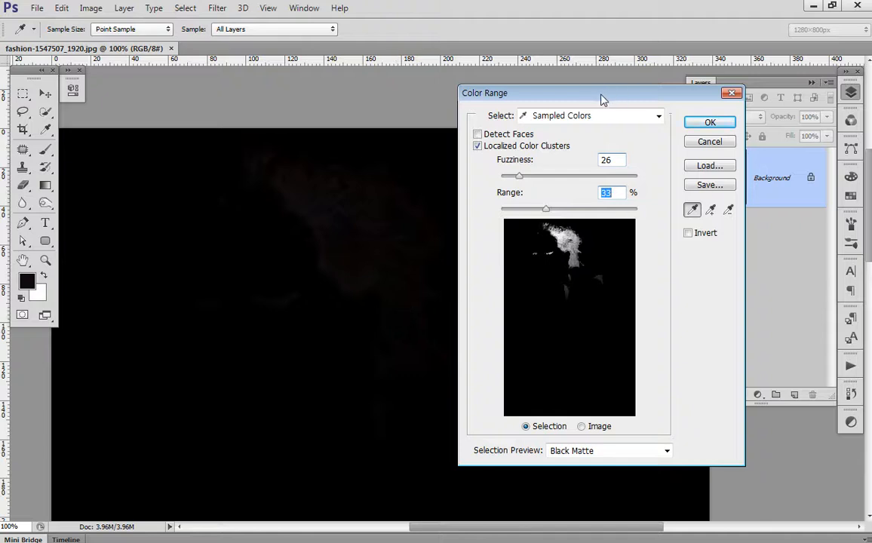
drag(602, 99, 709, 69)
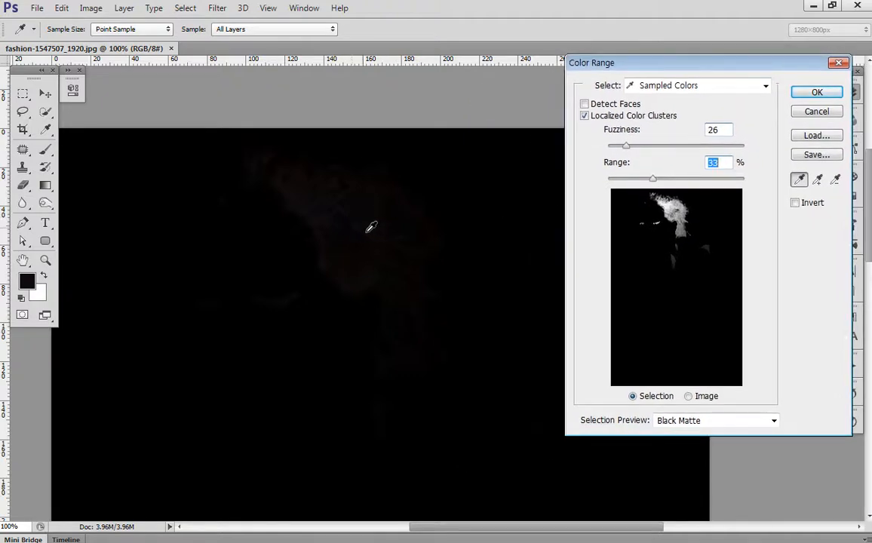
mouse_move(335, 204)
mouse_down()
mouse_move(365, 256)
mouse_move(392, 247)
mouse_move(316, 216)
mouse_move(270, 181)
mouse_move(243, 177)
mouse_move(223, 186)
mouse_move(236, 176)
mouse_move(261, 179)
mouse_move(255, 174)
mouse_move(342, 202)
mouse_move(381, 243)
mouse_move(394, 280)
mouse_move(346, 228)
mouse_move(254, 168)
mouse_up()
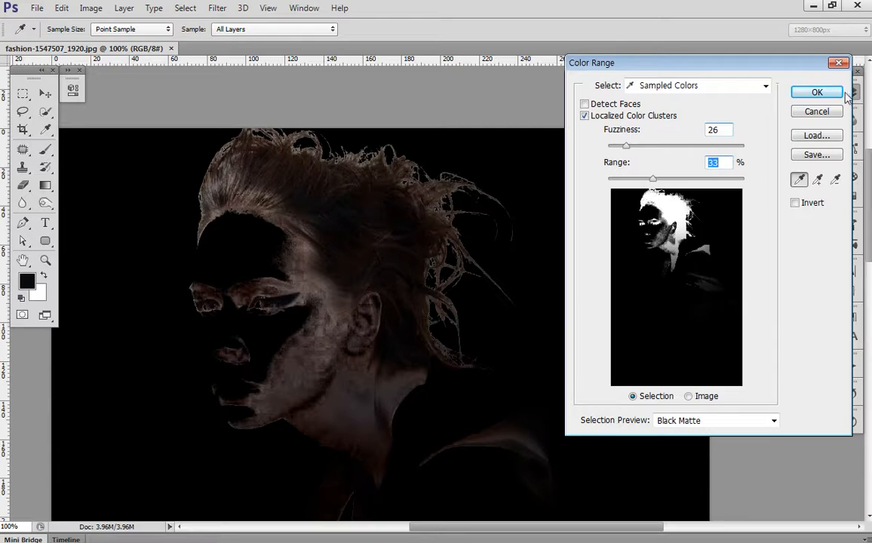
click(833, 93)
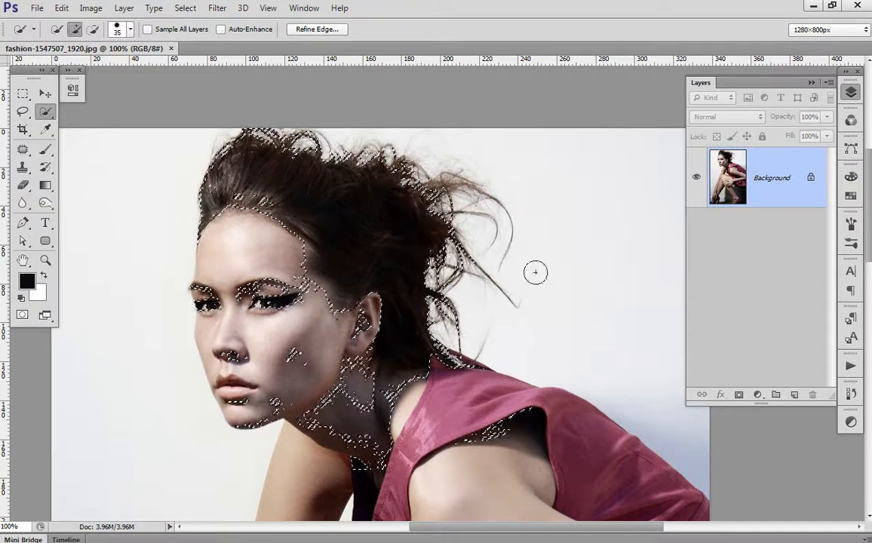
Step: Examine the stray selected areas on the face, neck and shoulder and the missed patches in the hair
mouse_move(536, 273)
mouse_down()
mouse_move(420, 243)
mouse_move(387, 197)
mouse_move(493, 219)
mouse_up()
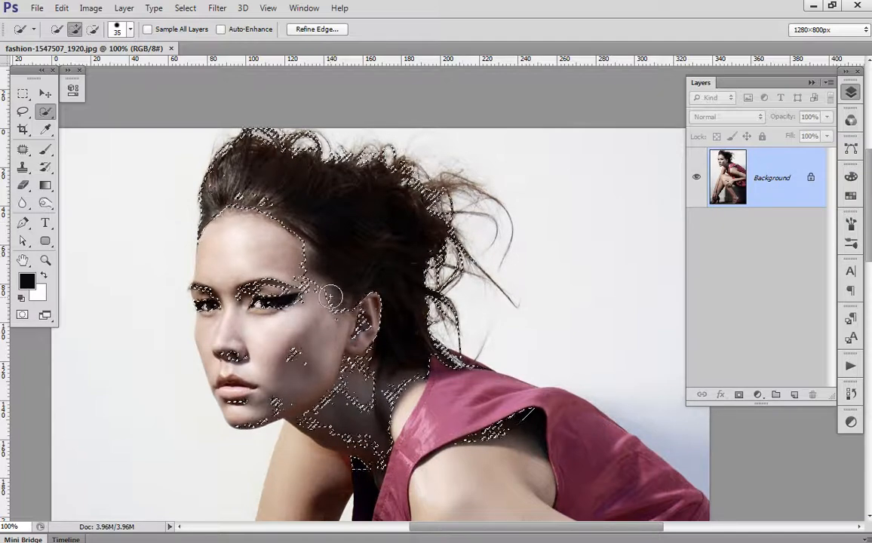
mouse_move(332, 298)
mouse_down()
mouse_move(266, 259)
mouse_move(262, 270)
mouse_move(385, 356)
mouse_up()
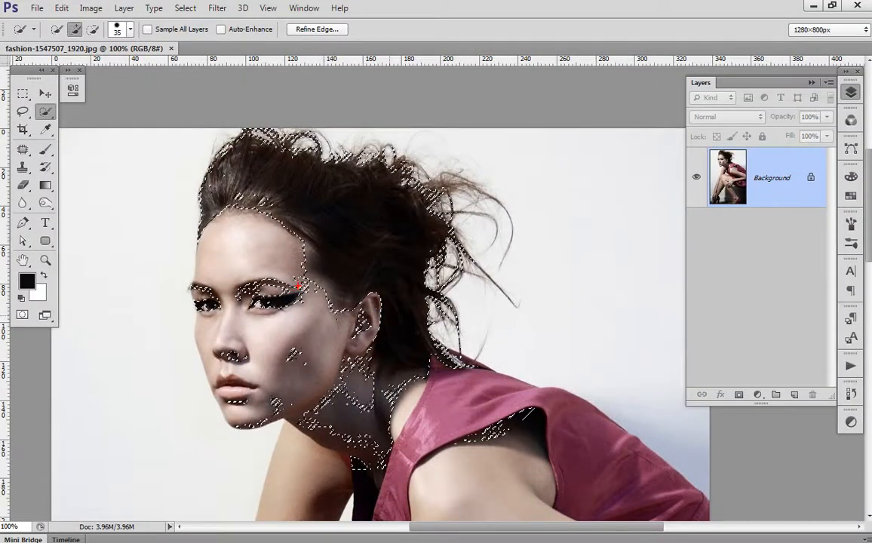
mouse_move(298, 285)
mouse_down()
mouse_move(244, 259)
mouse_move(203, 260)
mouse_move(186, 289)
mouse_move(213, 380)
mouse_move(253, 428)
mouse_move(308, 459)
mouse_move(379, 475)
mouse_move(479, 480)
mouse_move(548, 423)
mouse_up()
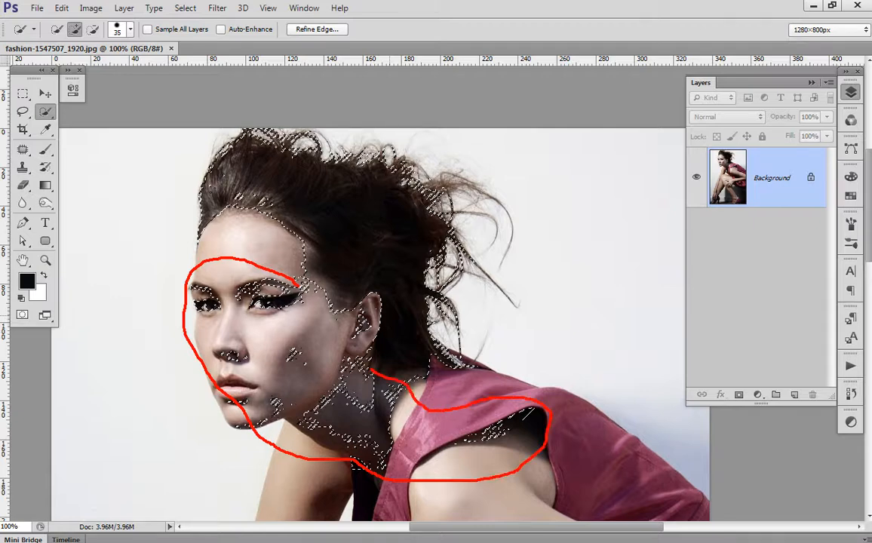
drag(300, 283, 372, 370)
mouse_move(208, 276)
mouse_down()
mouse_move(355, 393)
mouse_move(433, 477)
mouse_up()
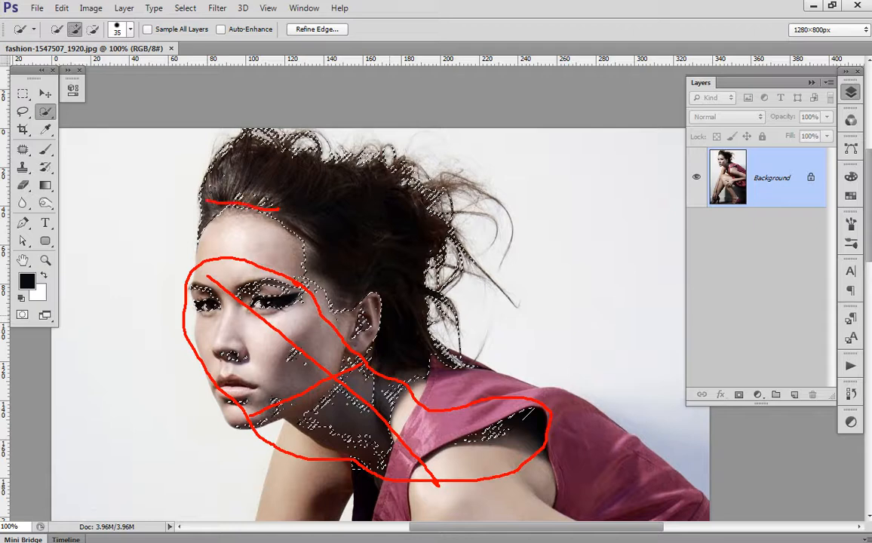
mouse_move(215, 173)
mouse_down()
mouse_move(253, 168)
mouse_move(297, 192)
mouse_up()
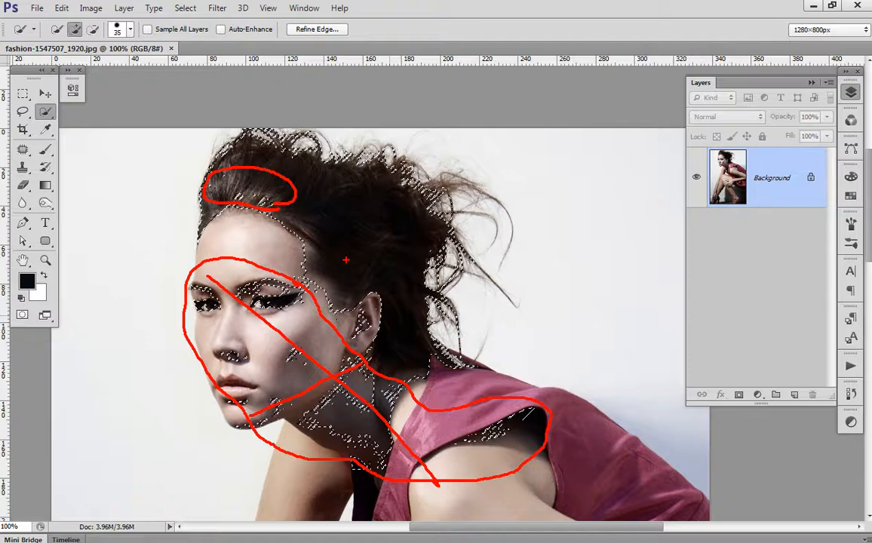
key(Escape)
Step: Add the missed highlights above the forehead and the hair's front edge to the selection with the Lasso tool
click(23, 112)
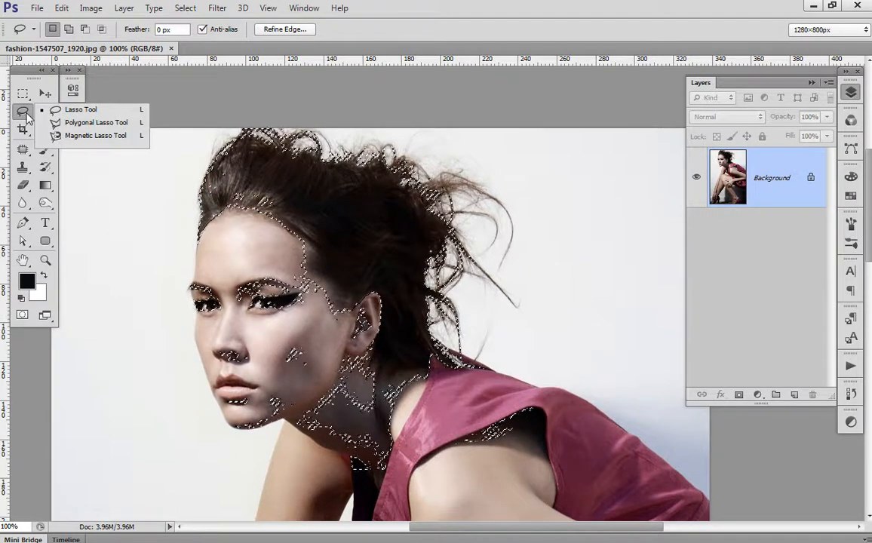
click(79, 110)
scroll(340, 271, up, 5)
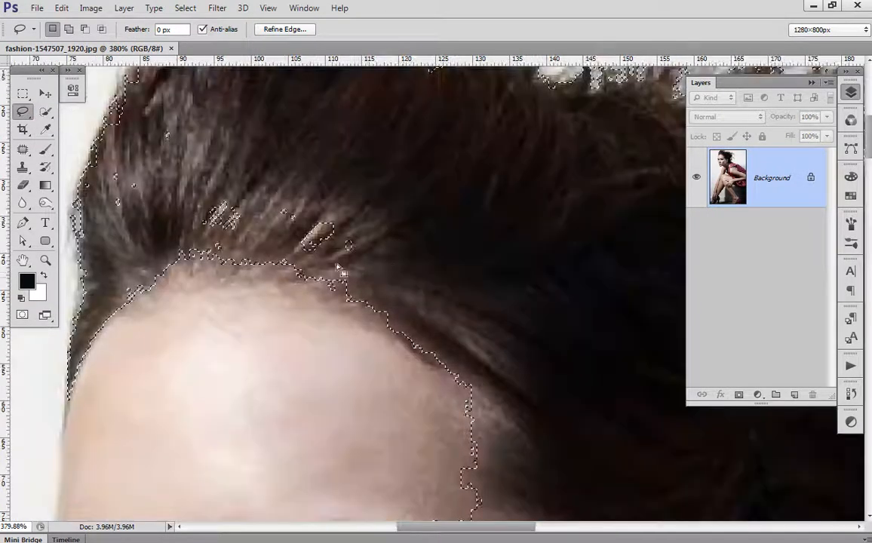
mouse_move(380, 273)
mouse_down()
mouse_move(120, 229)
mouse_move(105, 199)
mouse_move(117, 161)
mouse_move(170, 112)
mouse_move(367, 160)
mouse_move(362, 244)
mouse_move(387, 302)
mouse_up()
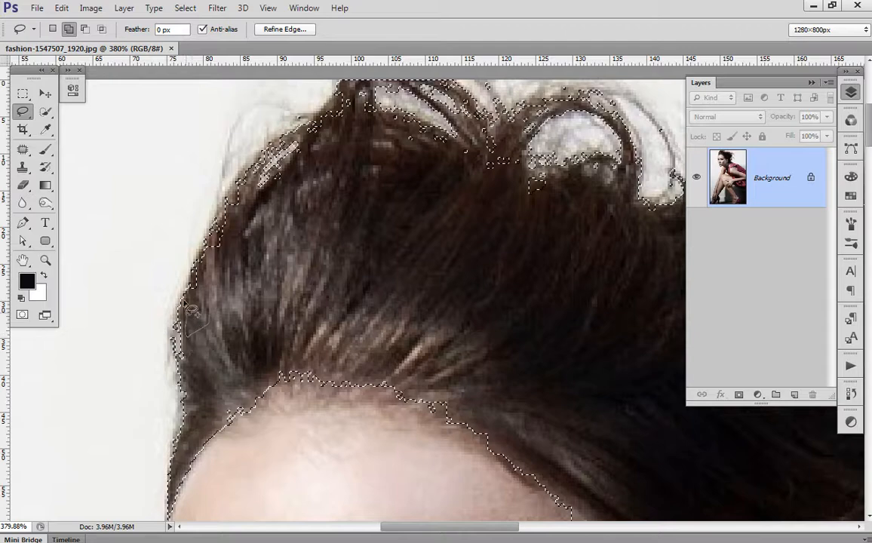
mouse_move(188, 315)
mouse_down()
mouse_move(179, 253)
mouse_move(208, 190)
mouse_move(240, 180)
mouse_move(248, 145)
mouse_move(237, 202)
mouse_up()
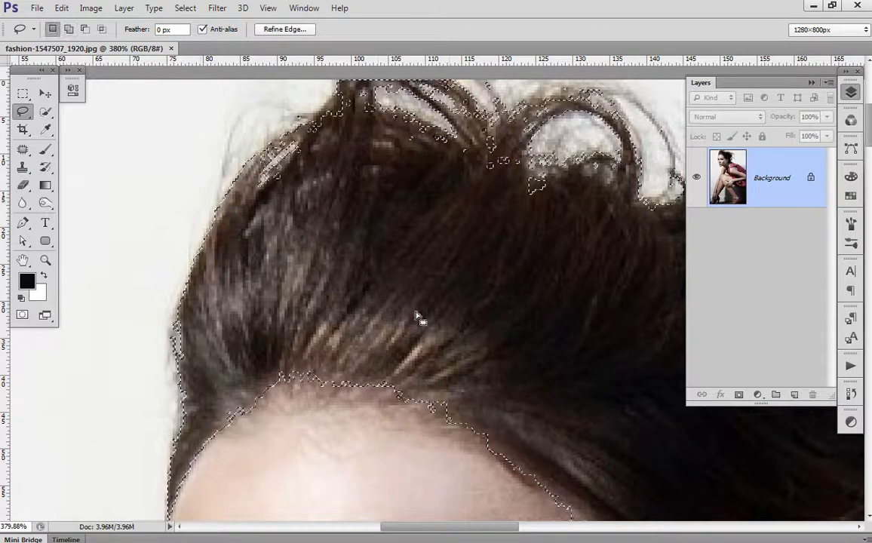
Step: Add the remaining unselected patches inside the crown and back of the hair to the selection
drag(419, 317, 325, 363)
mouse_move(266, 202)
mouse_down()
mouse_move(264, 145)
mouse_move(361, 188)
mouse_move(380, 170)
mouse_move(415, 175)
mouse_move(416, 217)
mouse_move(358, 205)
mouse_move(422, 194)
mouse_move(447, 217)
mouse_move(454, 255)
mouse_move(397, 243)
mouse_move(446, 176)
mouse_move(434, 160)
mouse_move(332, 244)
mouse_up()
mouse_move(380, 290)
mouse_down()
mouse_move(278, 285)
mouse_move(203, 195)
mouse_up()
drag(318, 292, 286, 308)
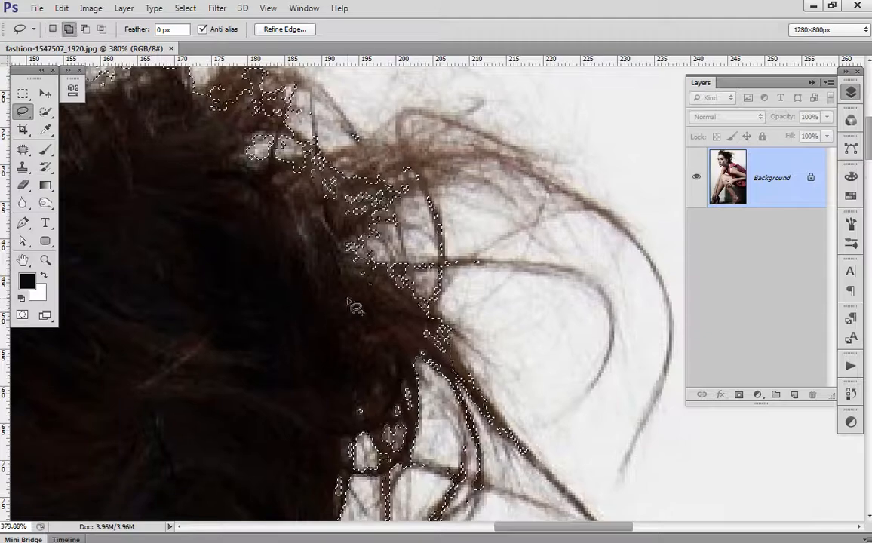
drag(346, 347, 304, 294)
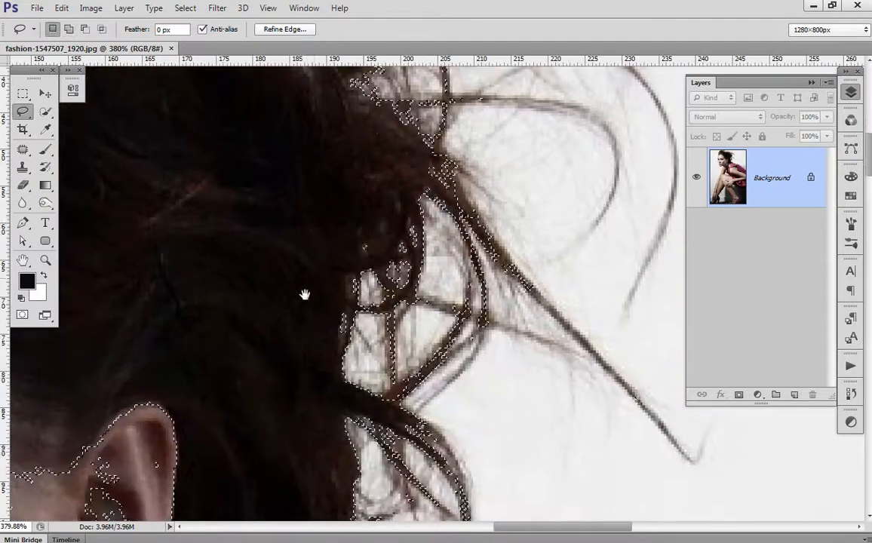
Step: Subtract the face, ear, neck and shoulder areas from the selection with a freehand lasso loop below the hairline
scroll(304, 294, down, 5)
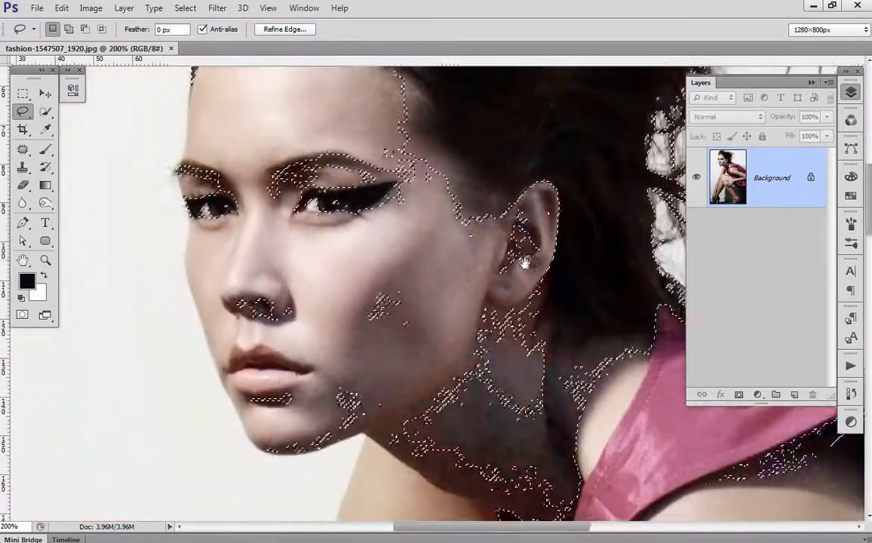
scroll(524, 262, down, 3)
drag(270, 224, 315, 205)
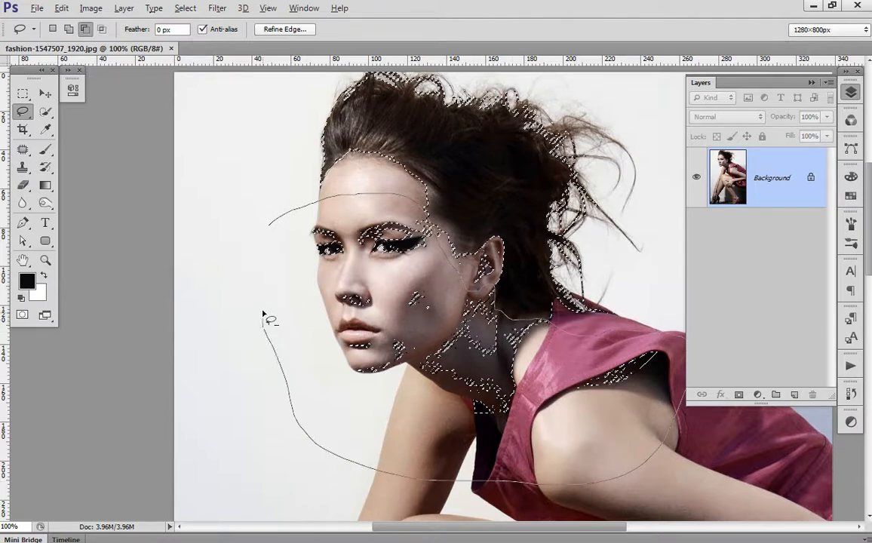
Step: Finish subtracting the face and neck, and remove the stray selected patches inside the ear with the Lasso tool
drag(264, 314, 264, 306)
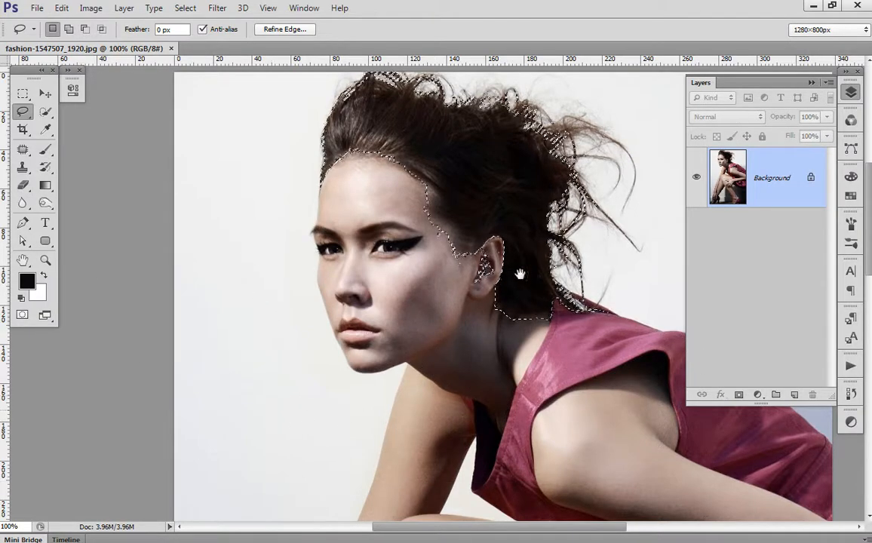
drag(520, 273, 421, 360)
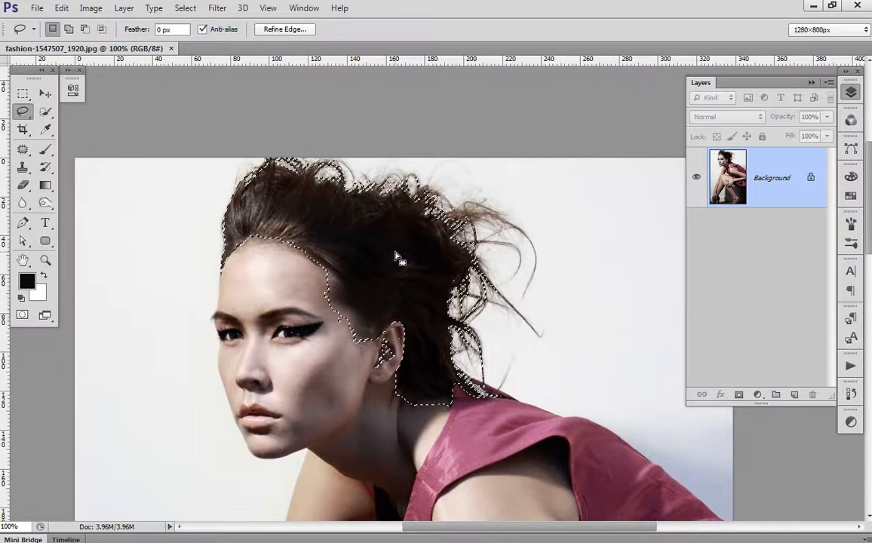
drag(278, 273, 567, 458)
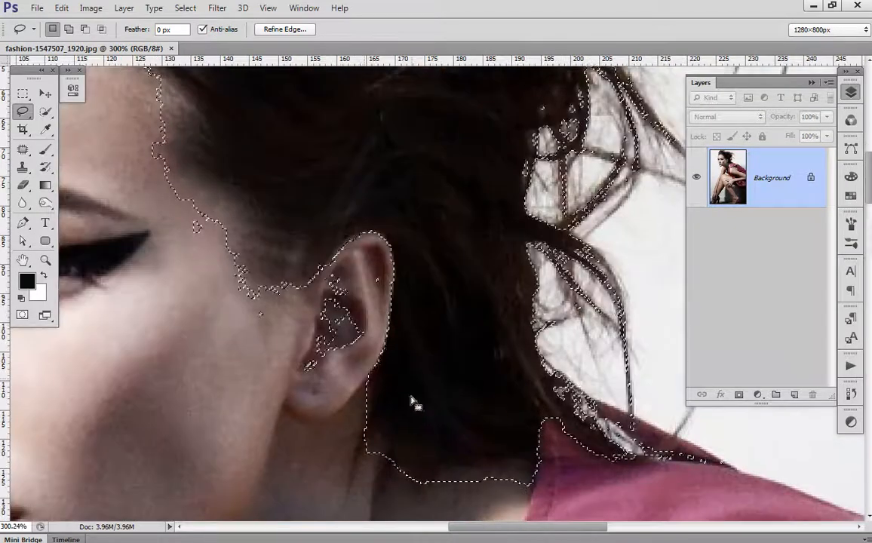
drag(277, 398, 356, 369)
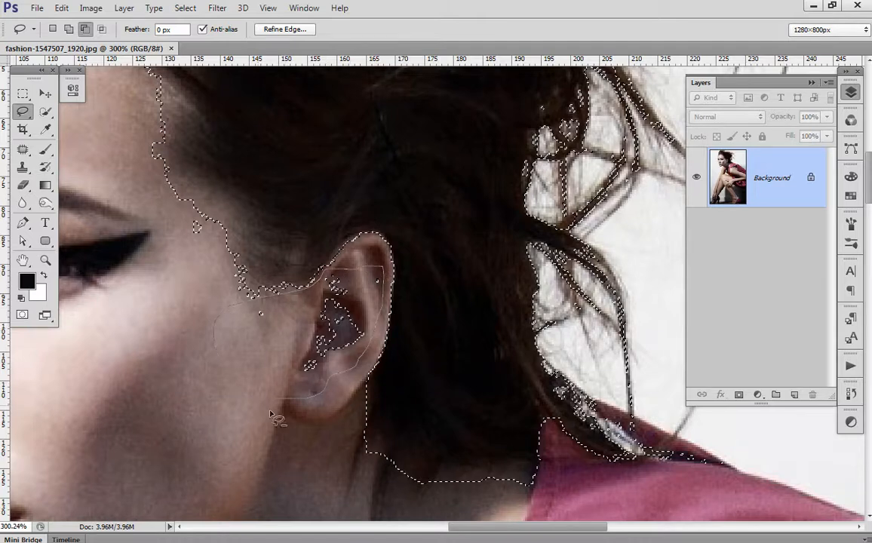
drag(274, 418, 273, 407)
drag(202, 222, 144, 200)
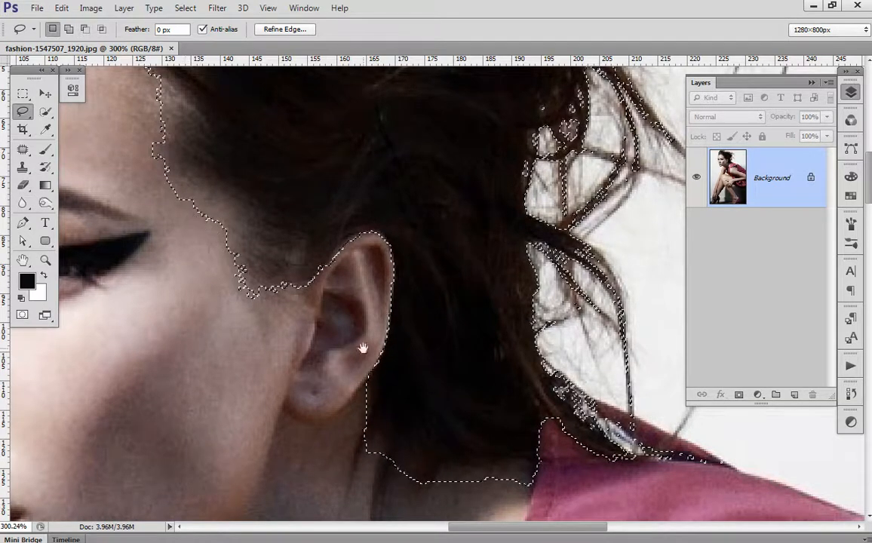
Step: Preview the whole hair selection in Refine Edge and examine the crown and nape for partially selected areas
alt+click(409, 304)
ctrl+click(411, 292)
ctrl+click(411, 291)
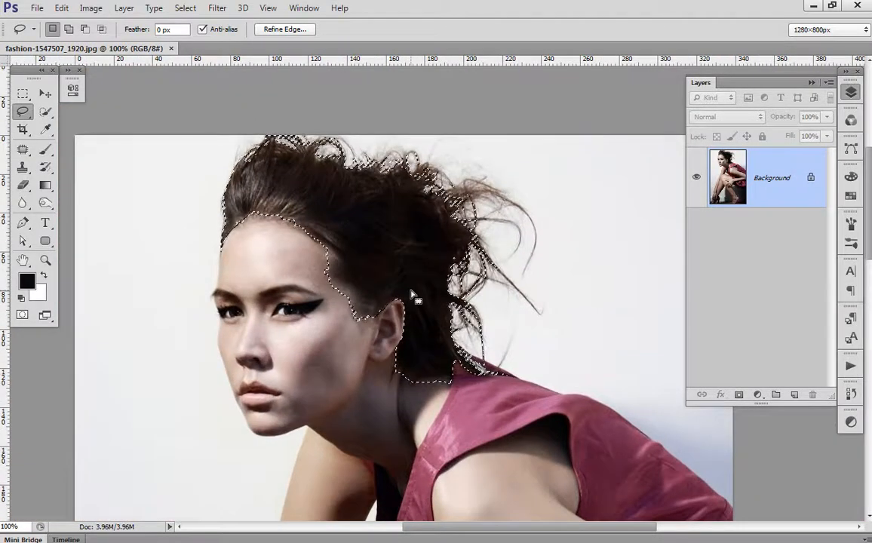
click(285, 30)
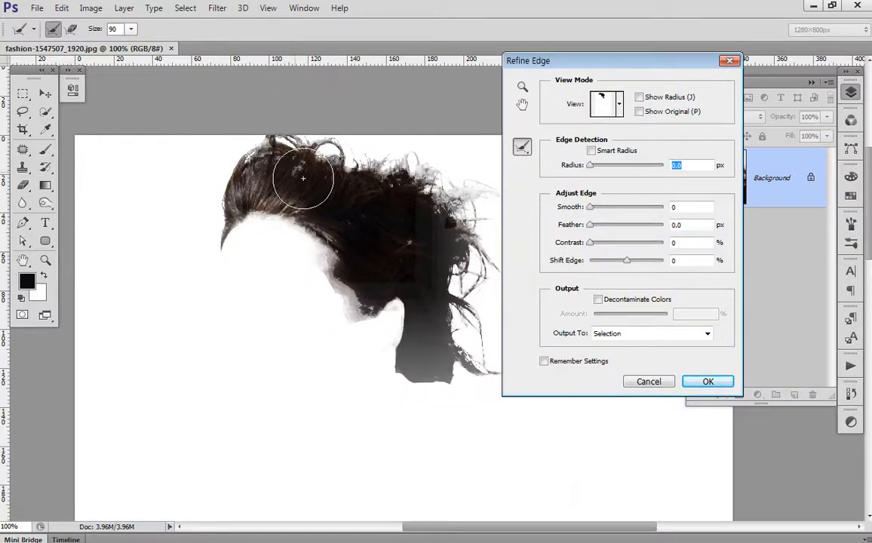
mouse_move(303, 179)
mouse_down()
mouse_move(416, 230)
mouse_move(314, 215)
mouse_move(278, 187)
mouse_move(292, 200)
mouse_move(253, 196)
mouse_move(251, 175)
mouse_move(284, 164)
mouse_move(312, 173)
mouse_up()
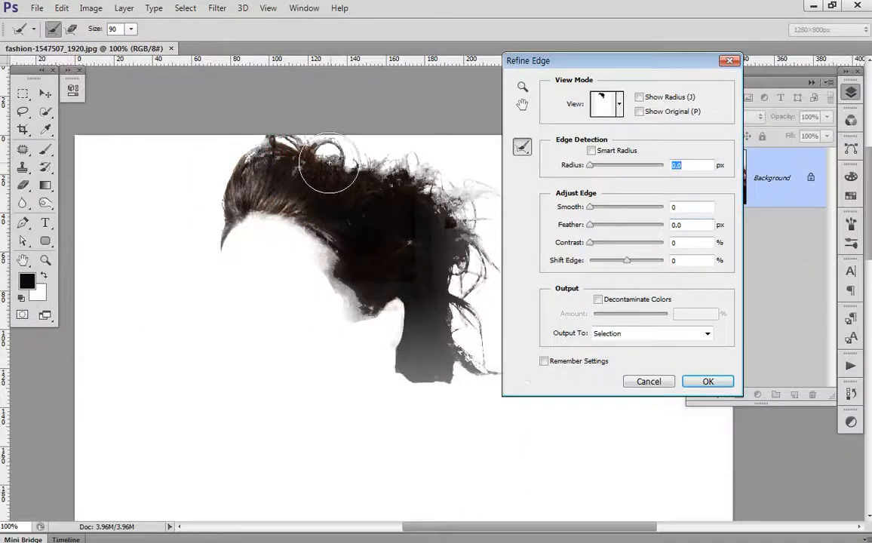
click(708, 381)
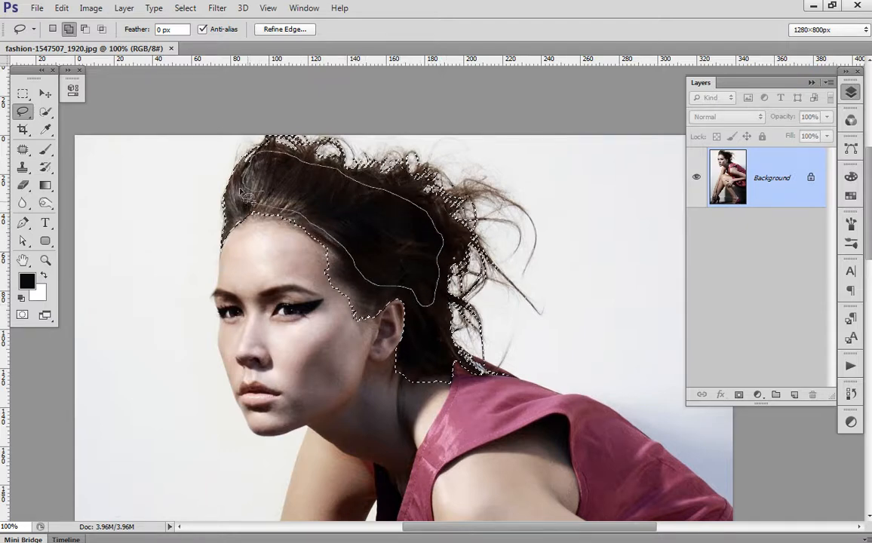
Step: Add the interior of the hair from above the forehead across the crown to the selection, checking it in Refine Edge
drag(264, 166, 260, 168)
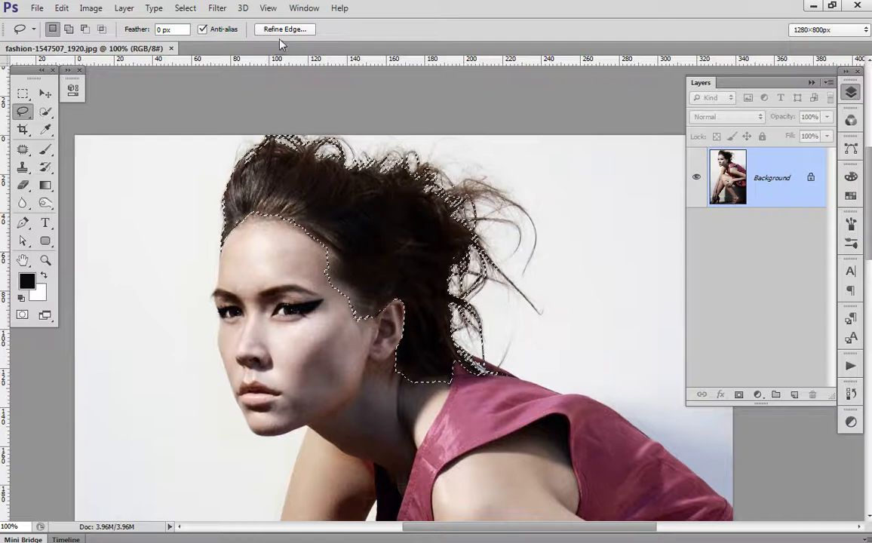
click(305, 30)
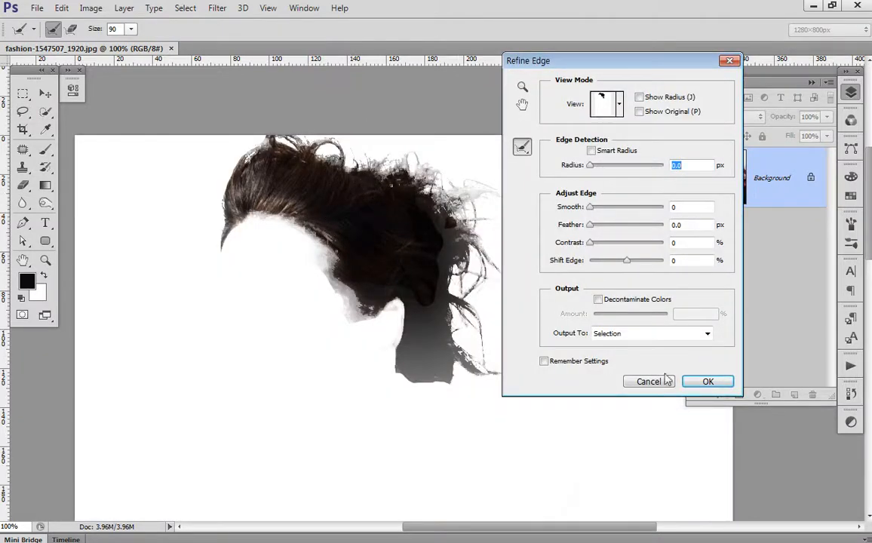
click(706, 382)
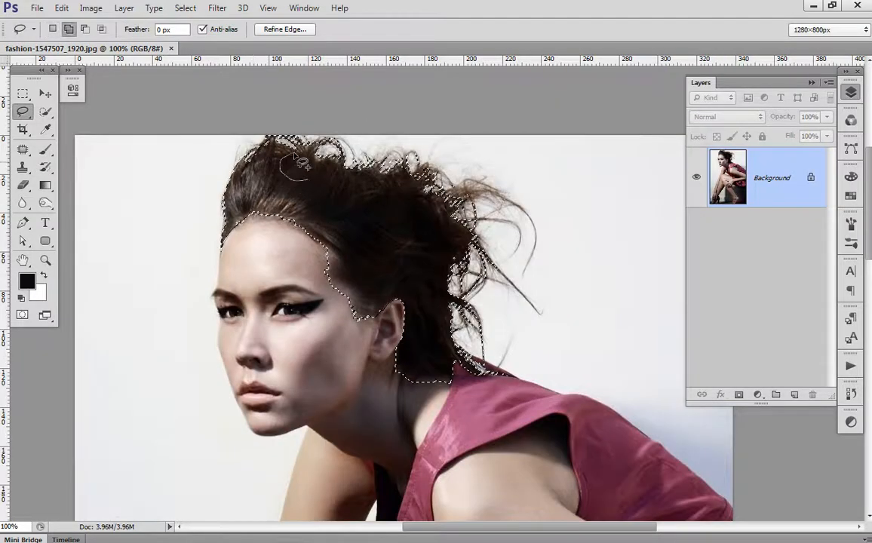
click(291, 30)
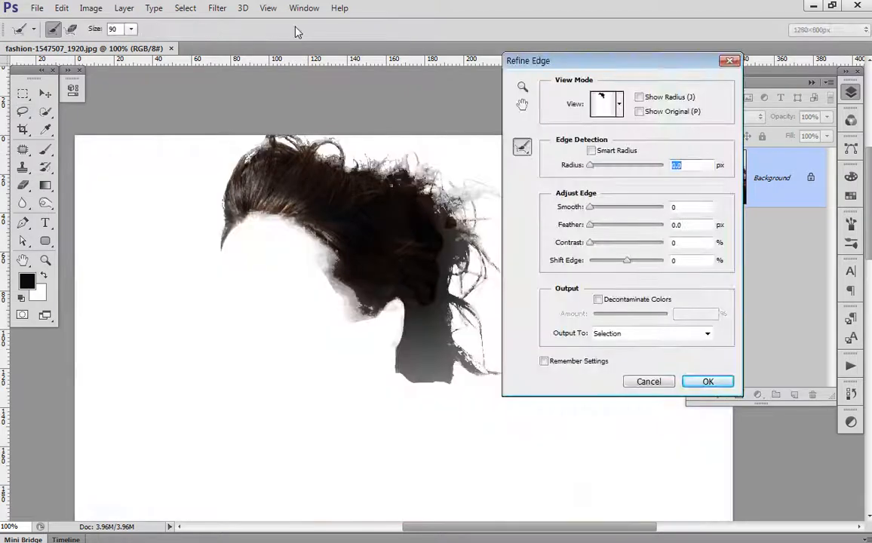
click(708, 382)
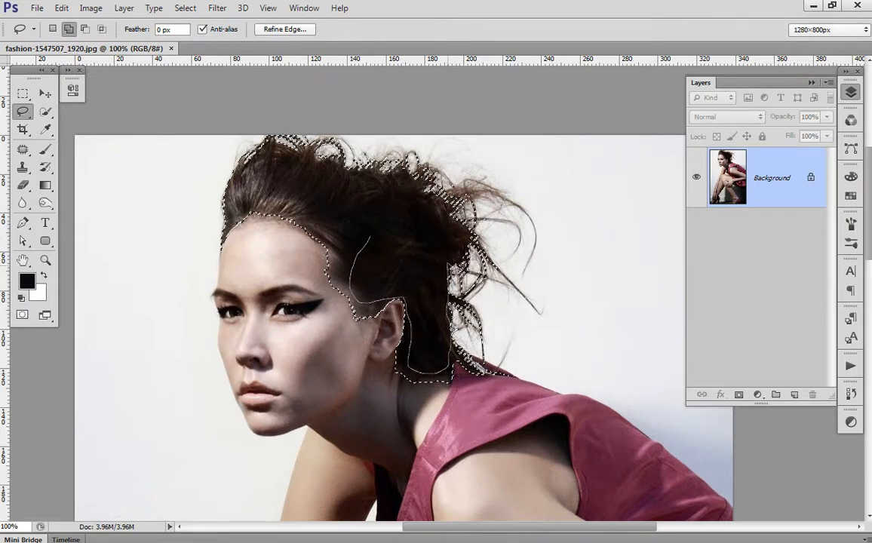
Step: Add the hair from the temple behind the ear down to the nape to the selection and check it in Refine Edge
drag(420, 237, 374, 225)
click(286, 29)
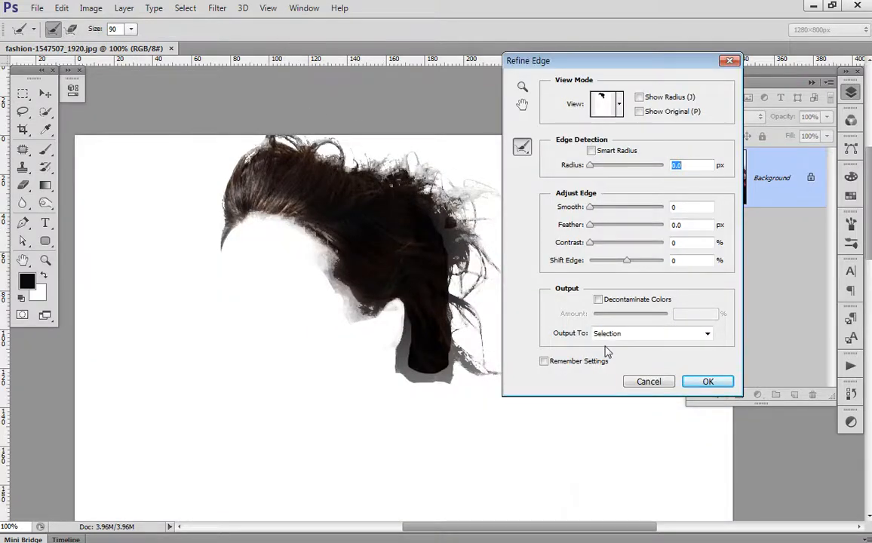
click(708, 381)
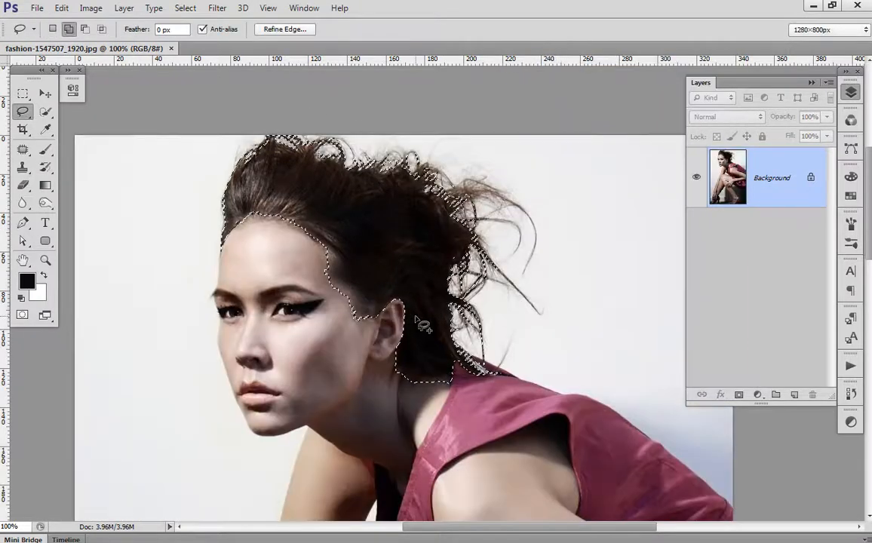
Step: Add the hair bordering the back of the ear and the nape up to the rear strands with freehand lasso loops
scroll(490, 321, up, 5)
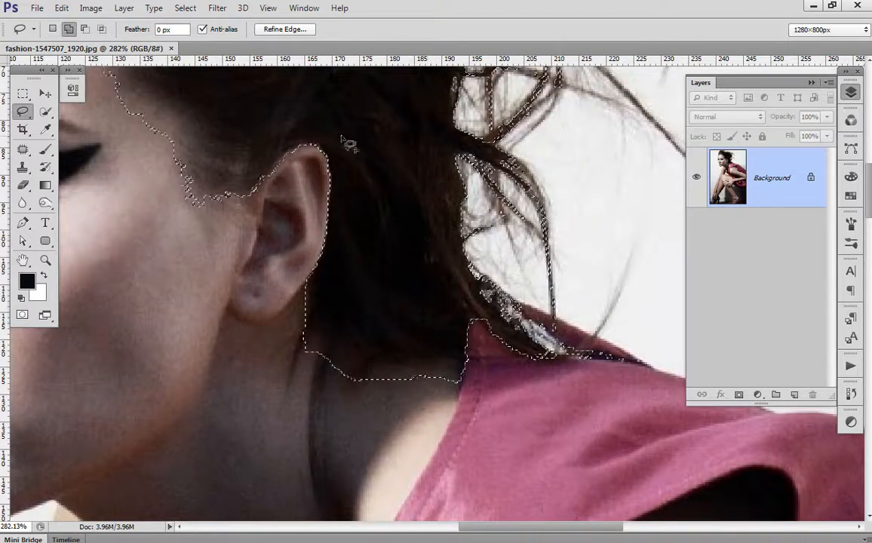
key(shift)
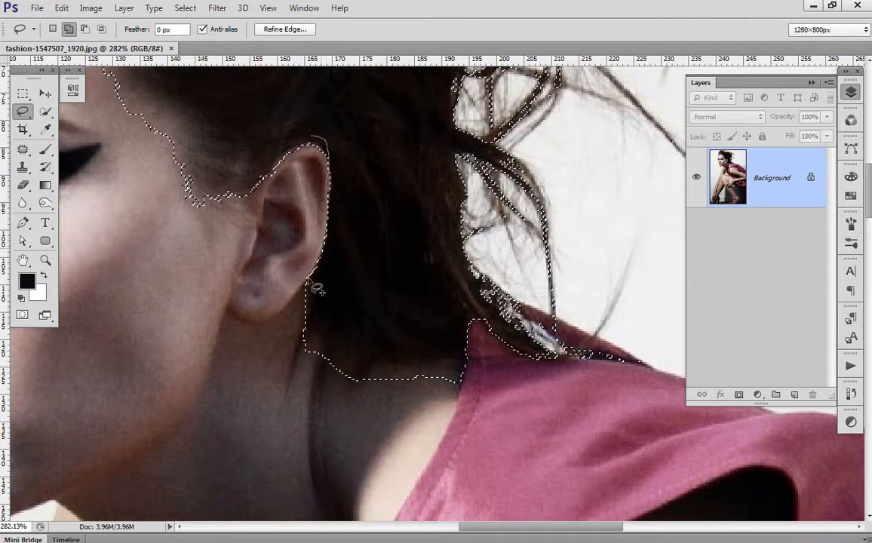
drag(429, 235, 374, 189)
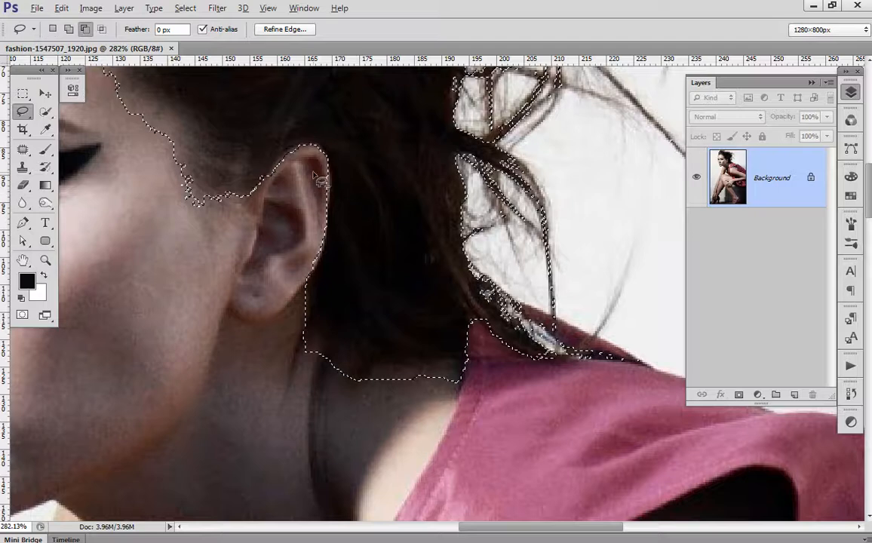
key(shift)
drag(340, 266, 323, 303)
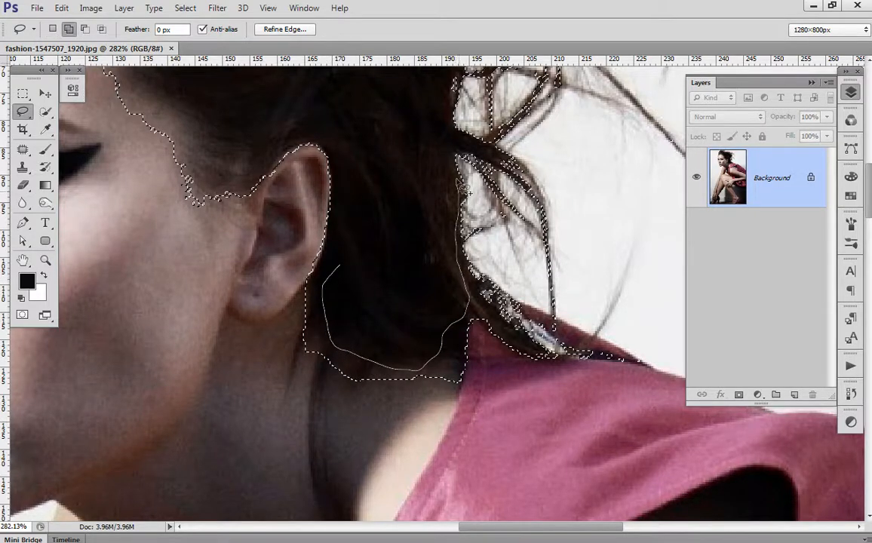
drag(352, 181, 349, 183)
scroll(335, 235, down, 4)
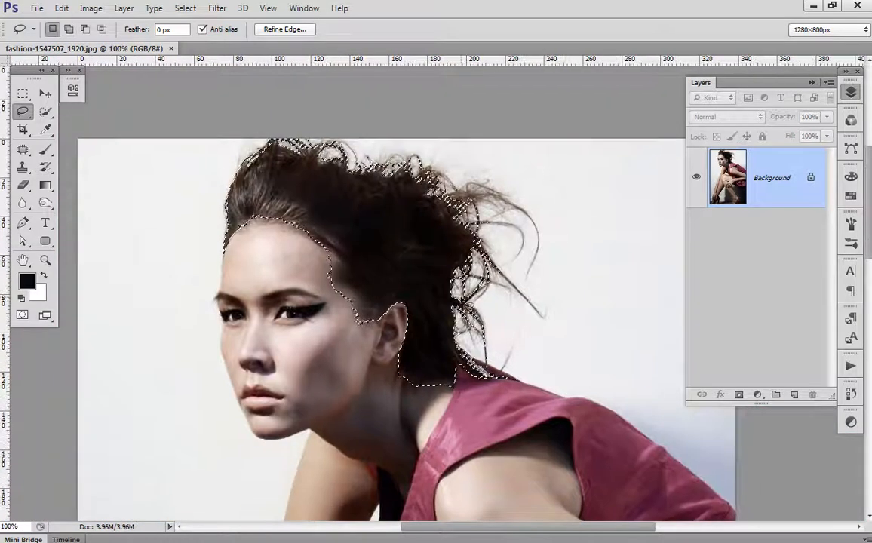
Step: Add the hair at the back of the head above ear level to the selection and check it in Refine Edge
ctrl+click(435, 272)
ctrl+click(435, 272)
drag(421, 306, 385, 261)
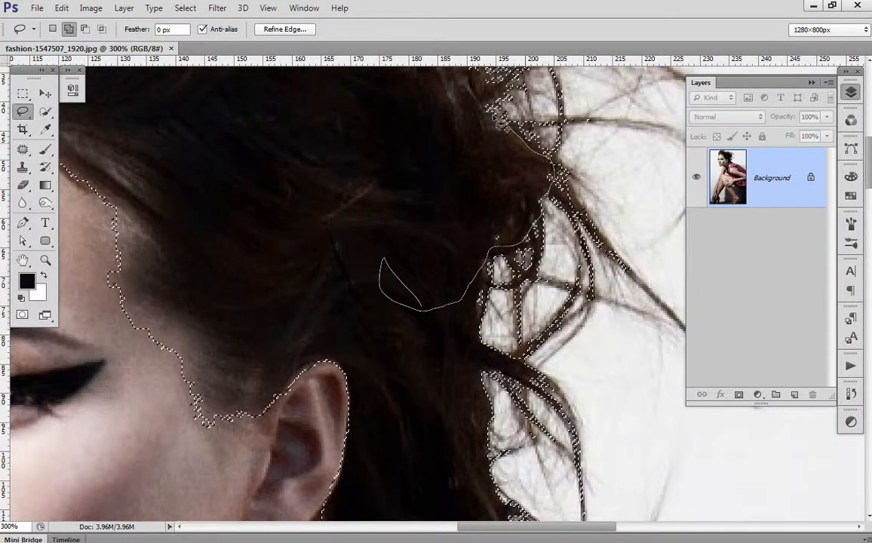
drag(294, 181, 399, 215)
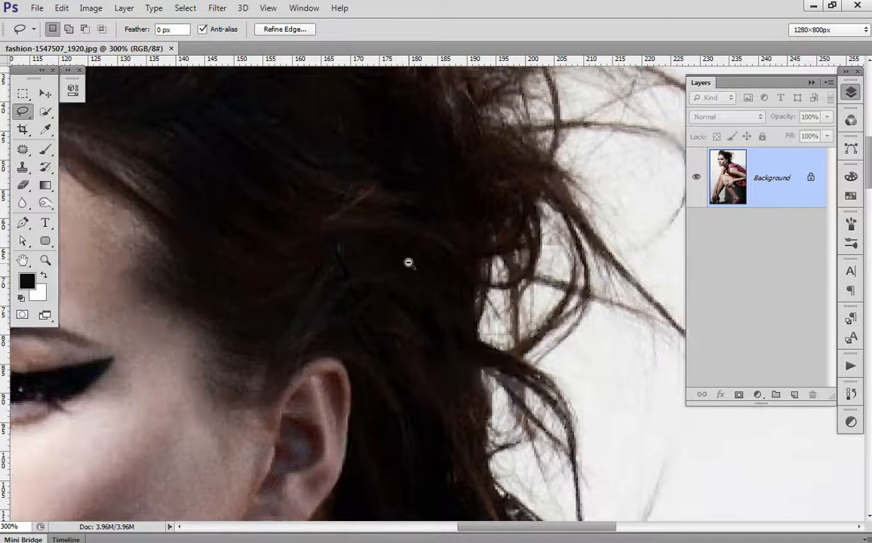
scroll(411, 261, down, 3)
scroll(436, 243, up, 2)
click(286, 29)
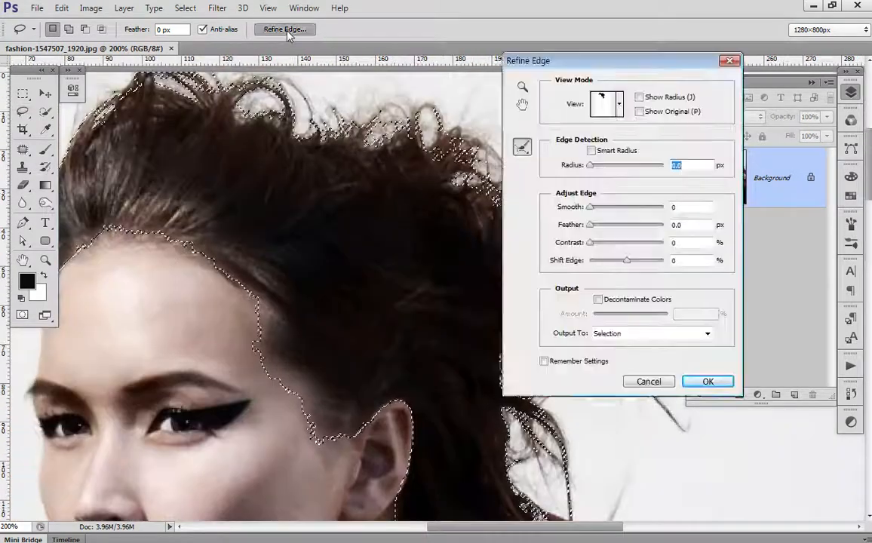
click(708, 382)
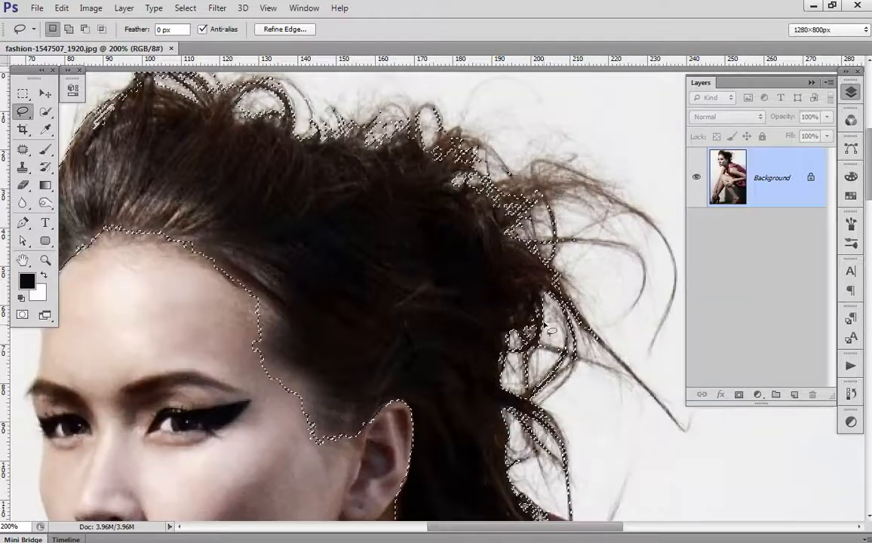
Step: Lasso the dense hair at the upper back of the head into the selection and preview it in Refine Edge
drag(439, 278, 471, 249)
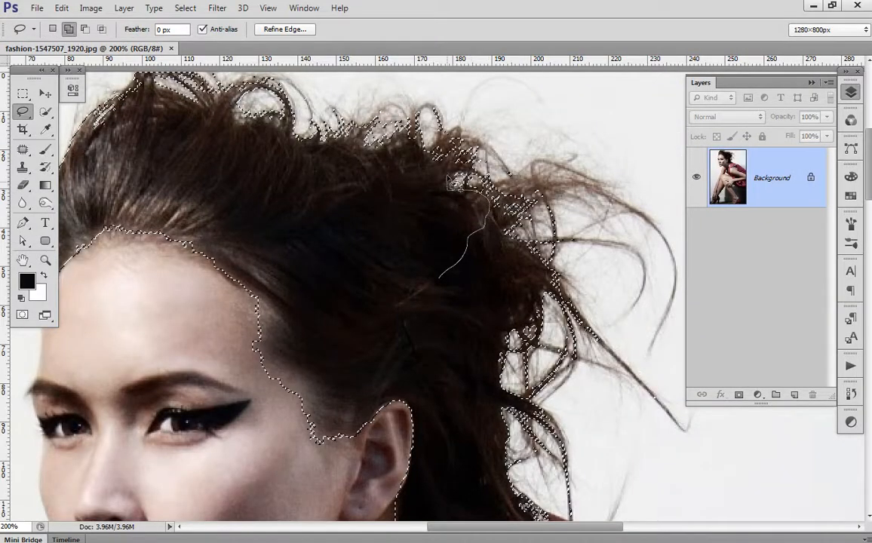
drag(441, 279, 440, 276)
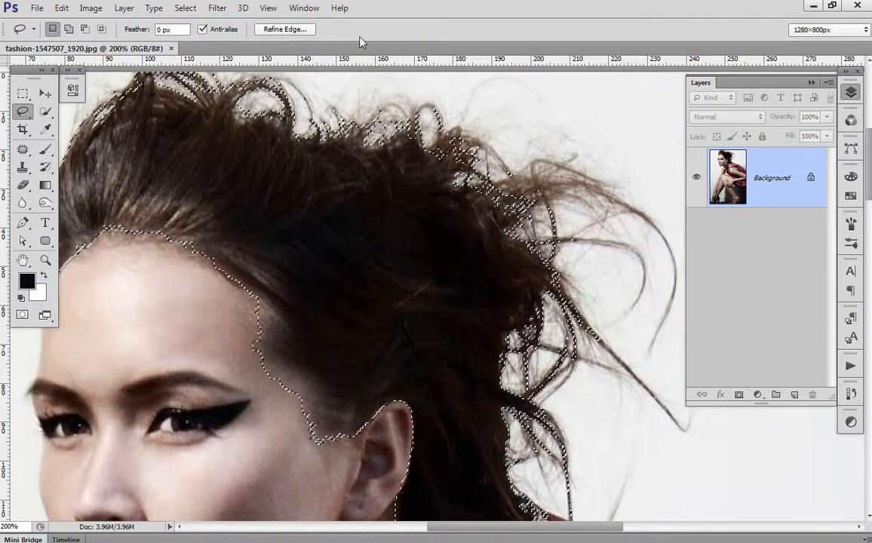
click(285, 29)
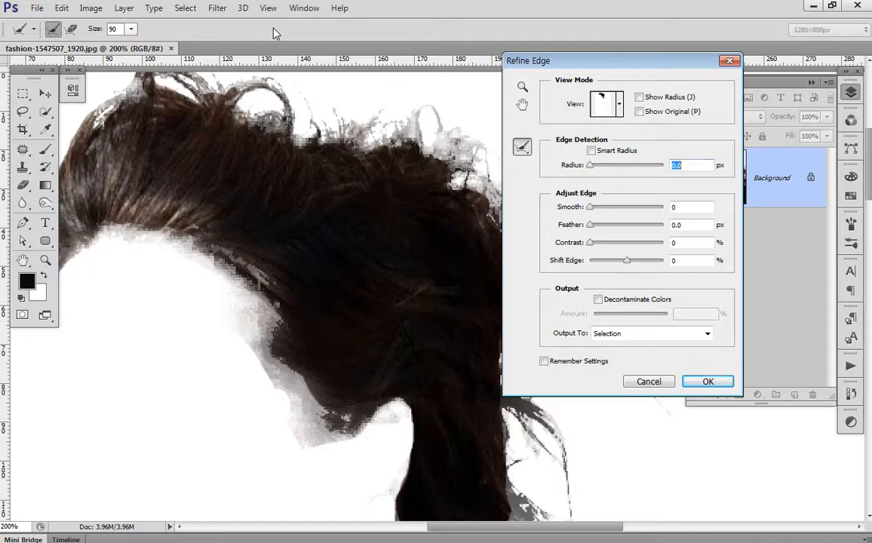
click(708, 382)
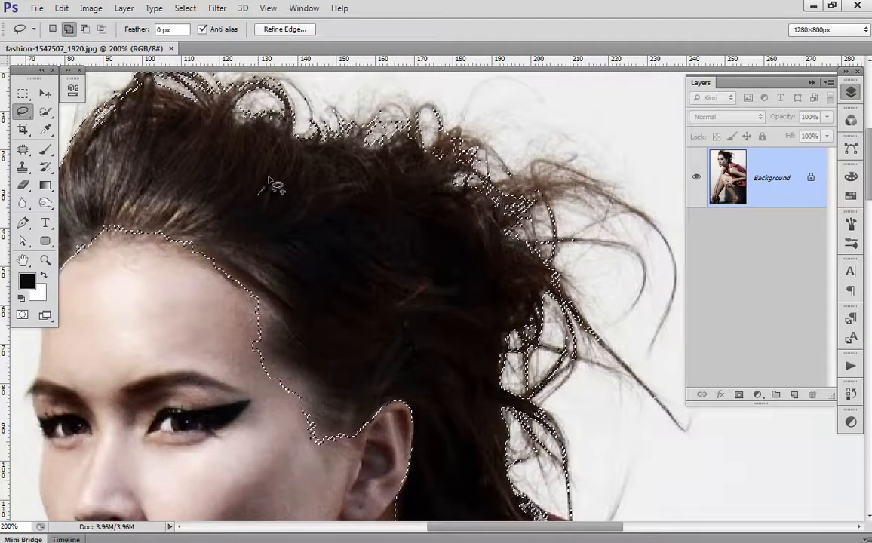
Step: Add the dense hair at the top of the crown to the selection and review the whole hair in Refine Edge
mouse_move(230, 130)
mouse_down()
mouse_move(315, 97)
mouse_move(306, 102)
mouse_up()
click(285, 28)
scroll(416, 300, down, 2)
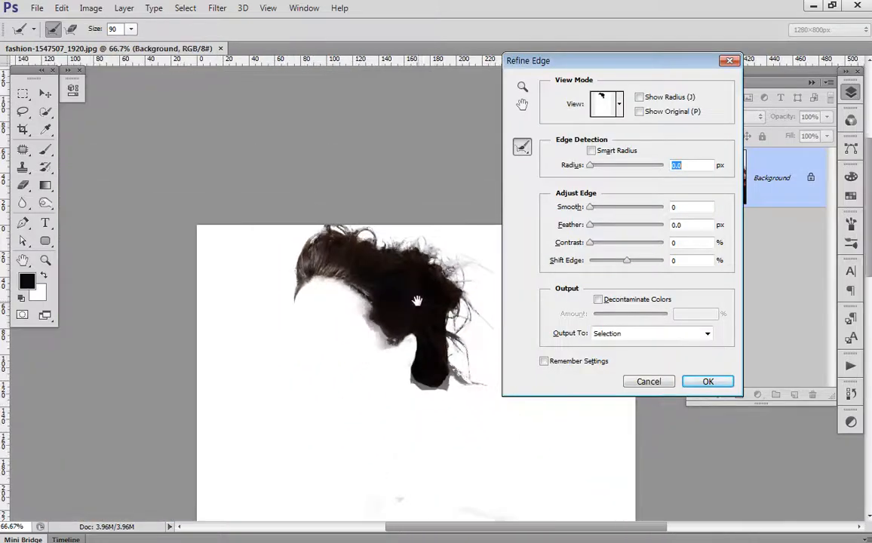
scroll(407, 310, up, 2)
click(713, 385)
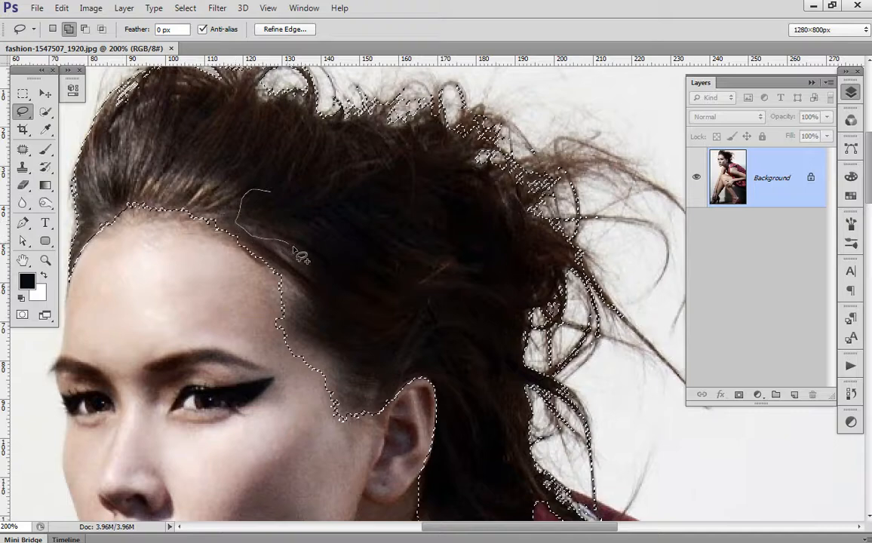
Step: Add the hair just inside the hairline above the temple to the selection and open Refine Edge on it
drag(318, 199, 309, 191)
key(ctrl+alt+r)
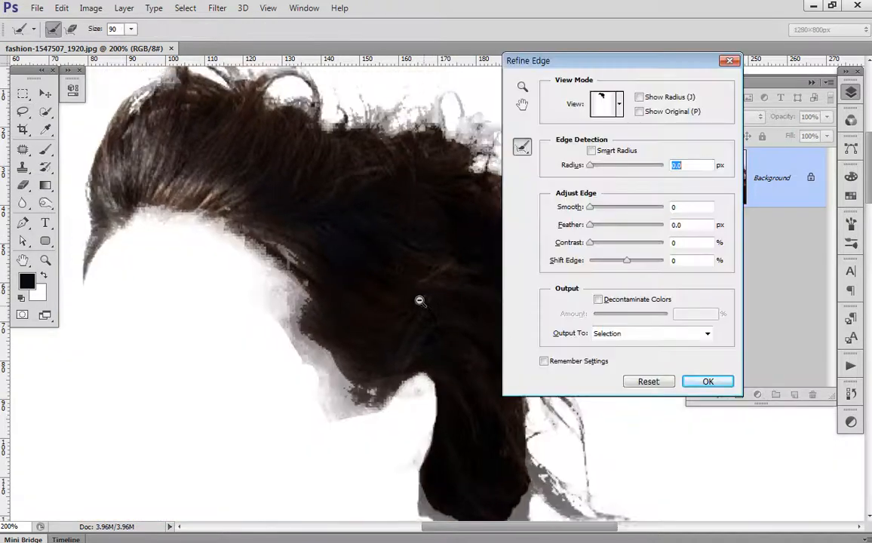
scroll(419, 300, down, 1)
drag(433, 326, 437, 393)
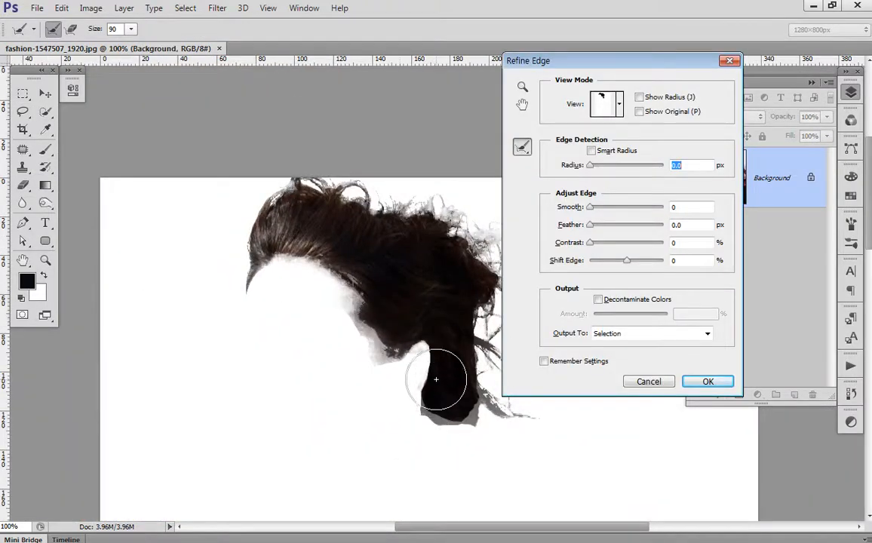
Step: Reduce the Refine Radius brush to size 30 and paint the hairline from the forehead past the temple toward the ear
scroll(327, 335, up, 1)
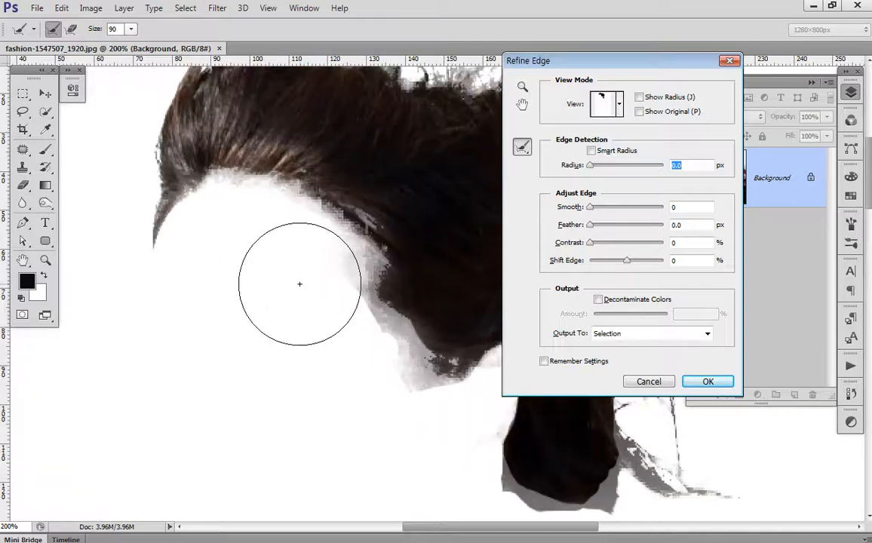
key(bracketleft)
key(bracketleft)
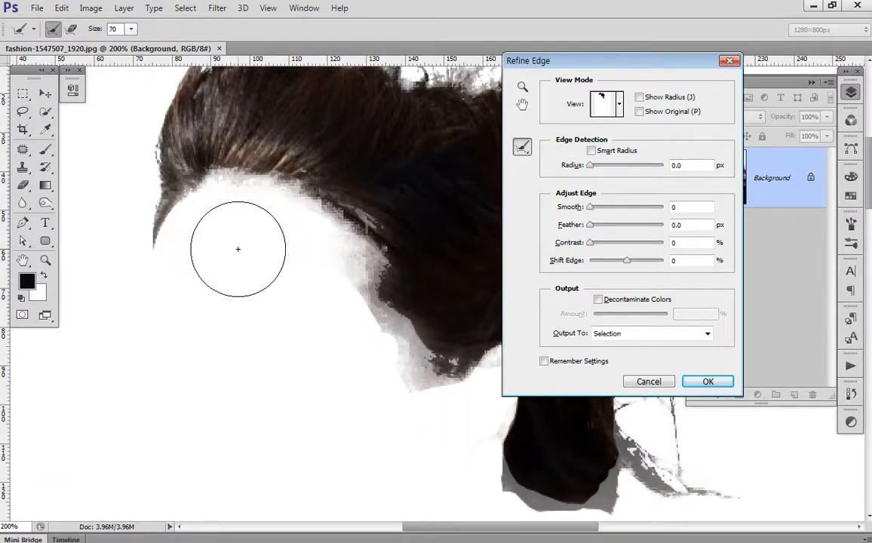
key(bracketleft)
key(bracketleft)
key(bracketleft)
mouse_move(169, 235)
mouse_down()
mouse_move(192, 195)
mouse_move(228, 177)
mouse_move(257, 181)
mouse_move(366, 239)
mouse_move(348, 267)
mouse_move(351, 242)
mouse_move(382, 266)
mouse_move(355, 278)
mouse_up()
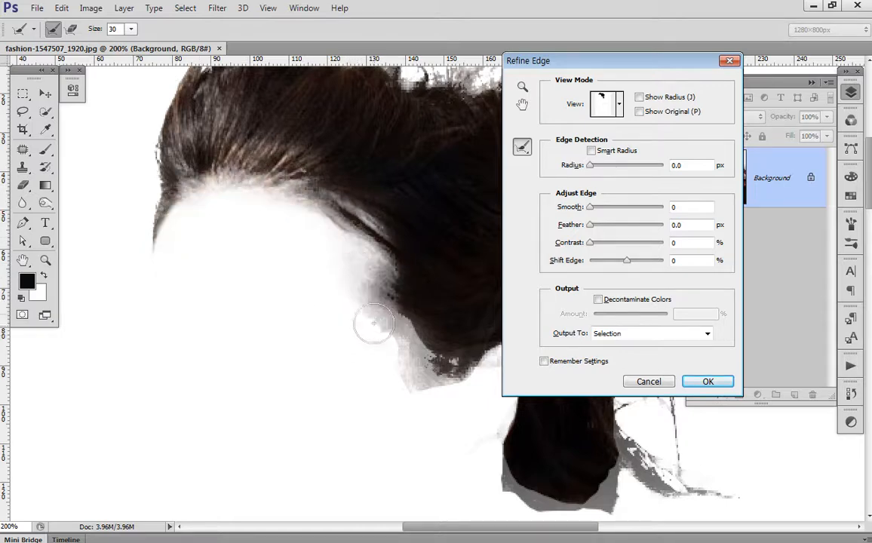
mouse_move(370, 322)
mouse_down()
mouse_move(390, 322)
mouse_move(393, 347)
mouse_move(434, 400)
mouse_move(386, 383)
mouse_move(347, 350)
mouse_move(351, 388)
mouse_up()
Step: Paint the Refine Radius brush over the nape, back flyaways and crown edge, check the hair, and apply the refinement
mouse_move(354, 352)
mouse_down()
mouse_move(331, 346)
mouse_move(348, 391)
mouse_move(197, 345)
mouse_up()
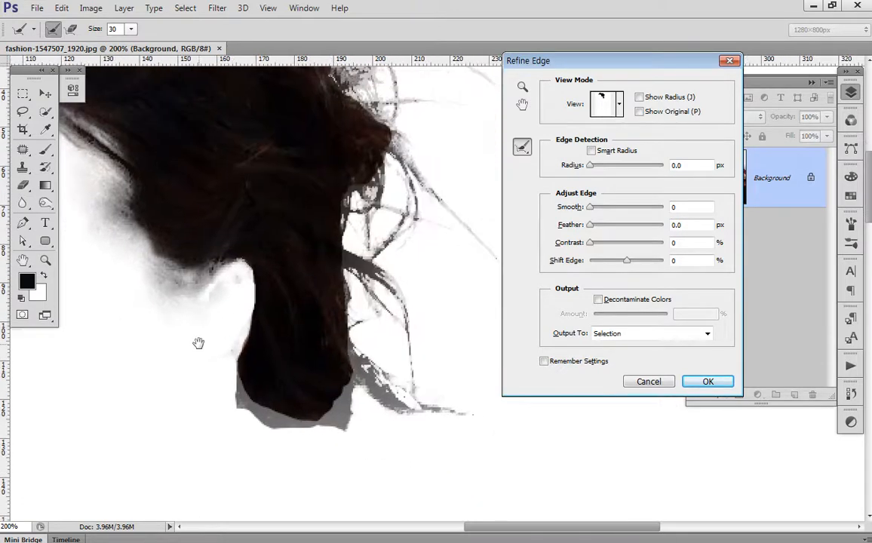
mouse_move(258, 422)
mouse_down()
mouse_move(342, 422)
mouse_move(363, 335)
mouse_move(370, 360)
mouse_move(346, 349)
mouse_move(335, 319)
mouse_move(358, 286)
mouse_move(407, 335)
mouse_move(424, 401)
mouse_move(380, 292)
mouse_move(336, 249)
mouse_move(329, 219)
mouse_move(343, 181)
mouse_move(400, 330)
mouse_up()
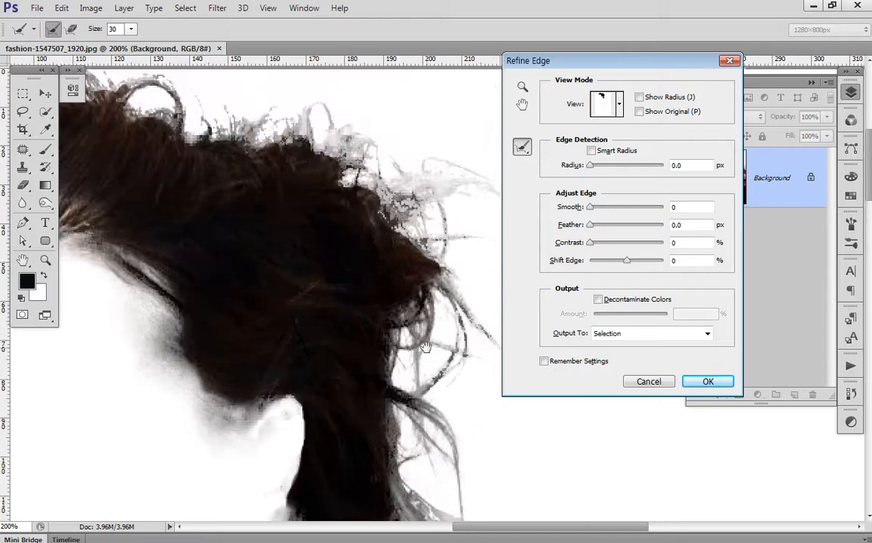
mouse_move(463, 267)
mouse_down()
mouse_move(424, 251)
mouse_move(410, 222)
mouse_up()
mouse_move(321, 181)
mouse_down()
mouse_move(381, 250)
mouse_move(413, 210)
mouse_move(293, 179)
mouse_move(190, 174)
mouse_move(234, 140)
mouse_up()
mouse_move(181, 126)
mouse_down()
mouse_move(301, 129)
mouse_move(227, 137)
mouse_move(155, 177)
mouse_up()
ctrl+click(302, 188)
alt+click(353, 308)
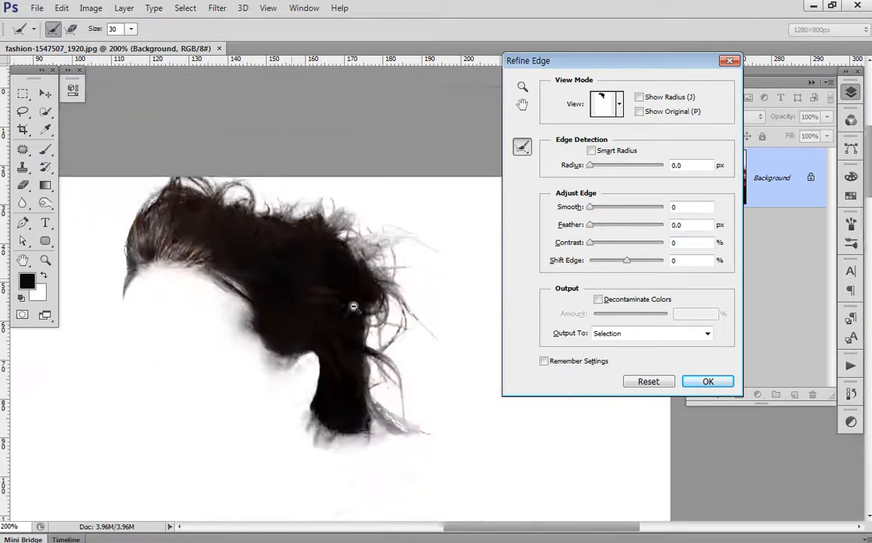
ctrl+click(370, 308)
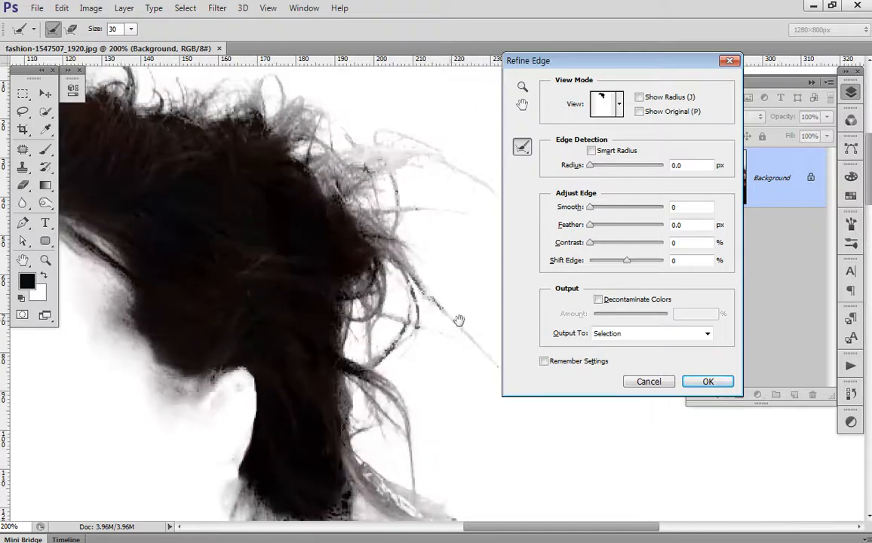
click(720, 385)
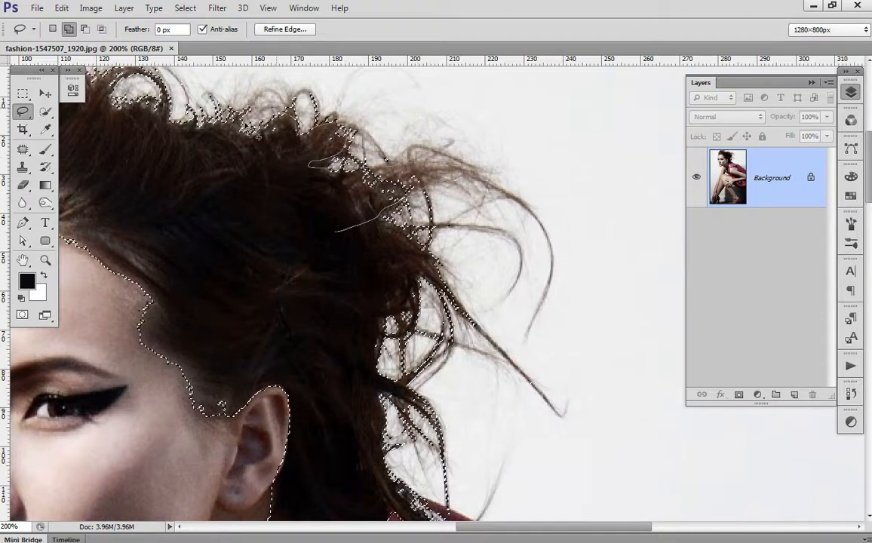
Step: Add the wispy hair at the upper back of the head to the selection and brush its edge in Refine Edge
click(285, 29)
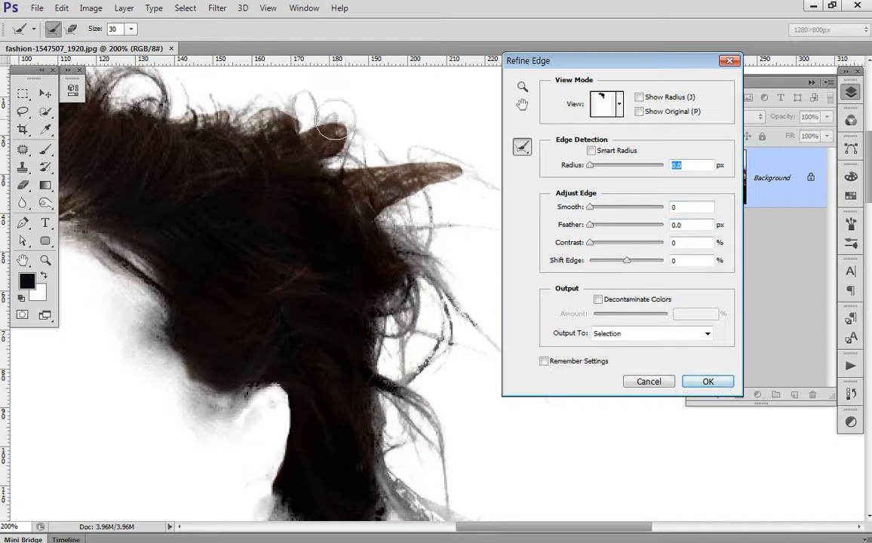
mouse_move(332, 124)
mouse_down()
mouse_move(296, 104)
mouse_move(312, 119)
mouse_move(345, 117)
mouse_move(336, 157)
mouse_move(450, 164)
mouse_move(461, 199)
mouse_move(397, 204)
mouse_move(341, 179)
mouse_up()
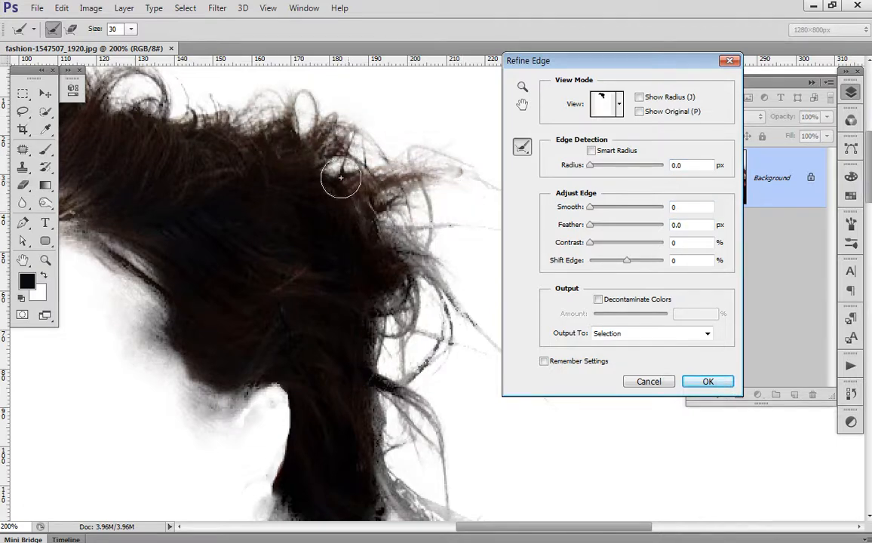
click(707, 383)
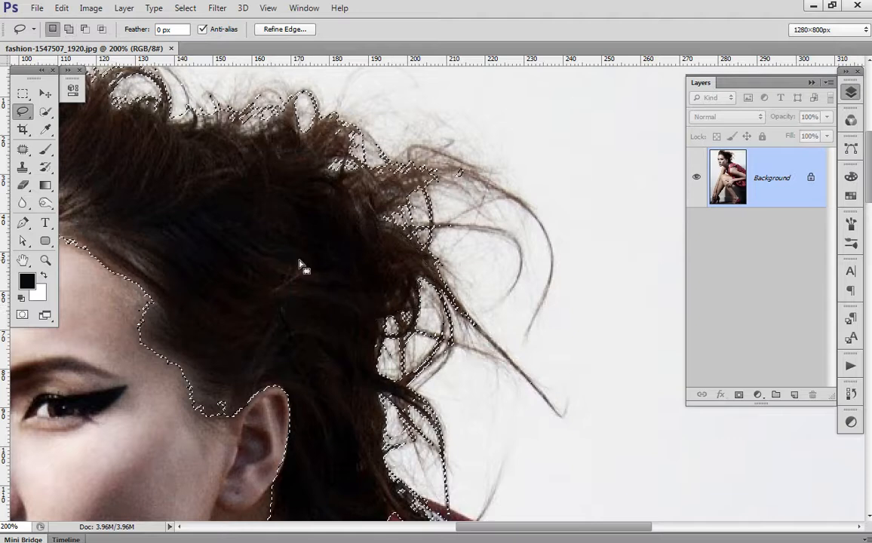
Step: Reopen Refine Edge, brush over the curled strands at the back of the head, and apply the refinement
click(285, 29)
mouse_move(412, 253)
mouse_down()
mouse_move(438, 255)
mouse_move(453, 293)
mouse_move(424, 235)
mouse_move(444, 286)
mouse_move(423, 302)
mouse_up()
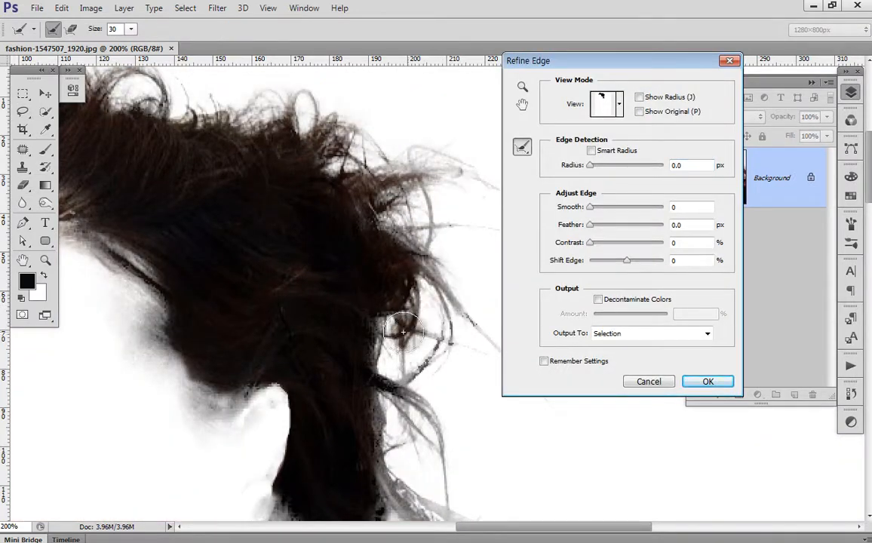
scroll(417, 257, down, 3)
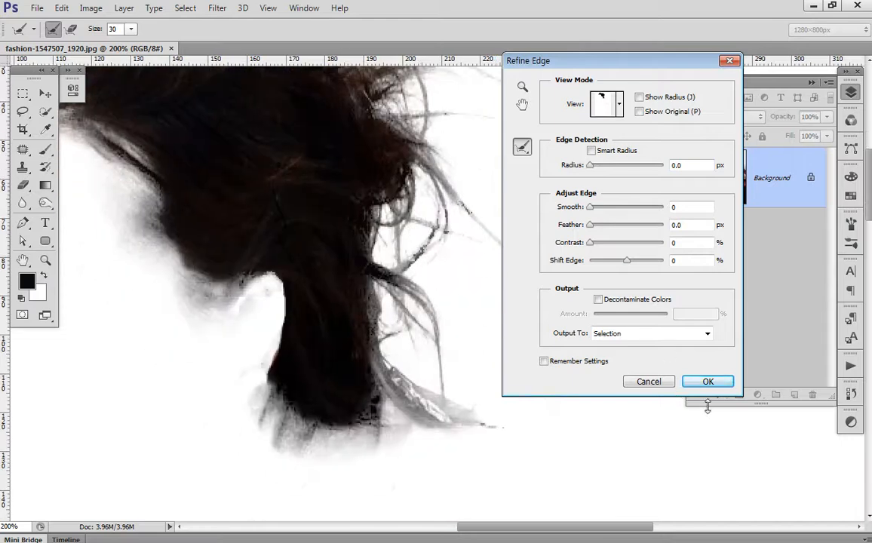
click(713, 382)
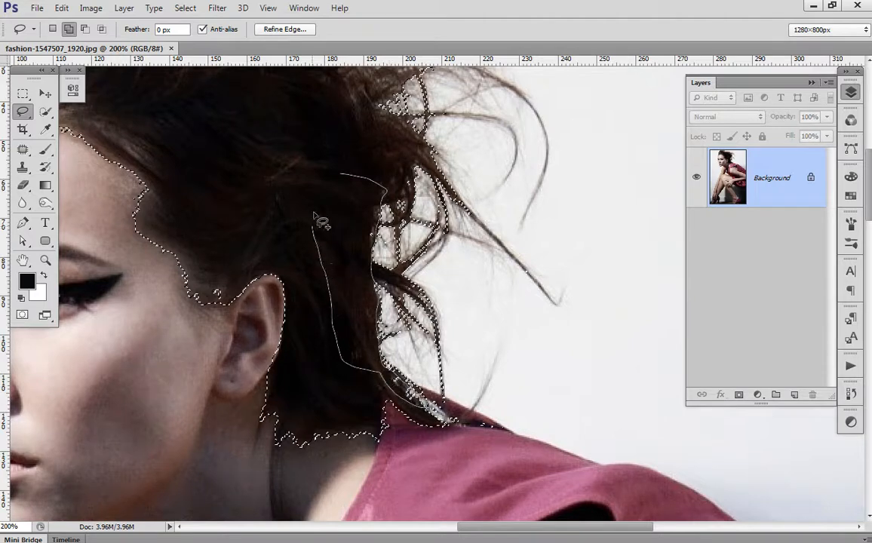
Step: Lasso the hair behind the ear down to the nape into the selection and refine the loose strands beside it
drag(316, 216, 332, 182)
click(292, 30)
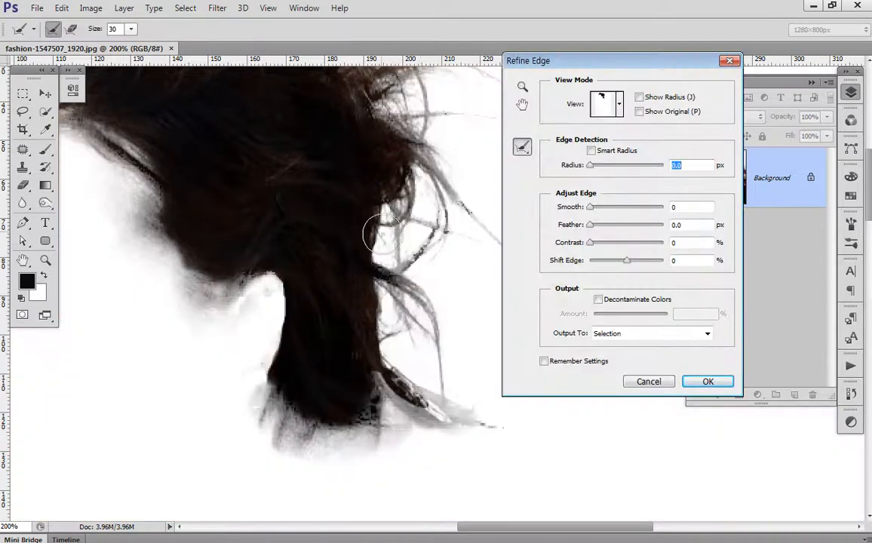
drag(382, 236, 408, 261)
mouse_move(398, 327)
mouse_down()
mouse_move(389, 296)
mouse_move(412, 370)
mouse_move(392, 334)
mouse_move(395, 345)
mouse_move(398, 300)
mouse_up()
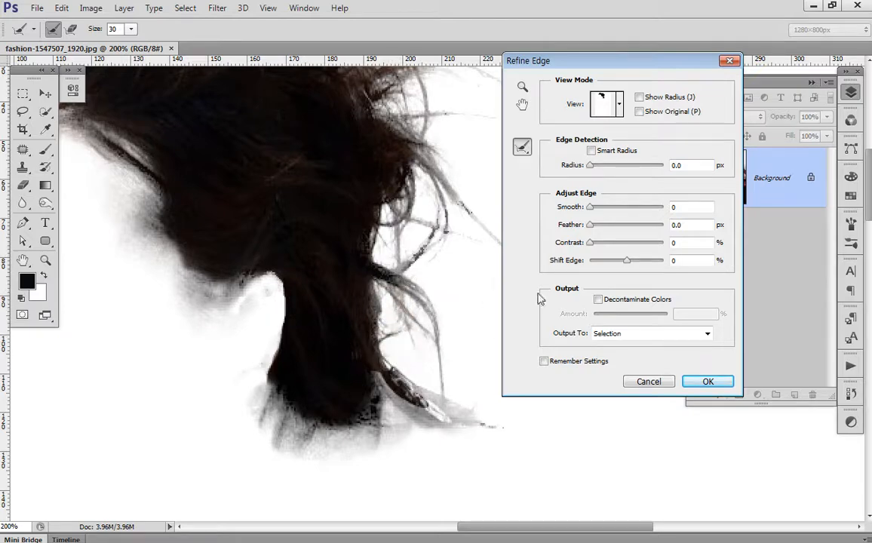
drag(431, 224, 456, 378)
mouse_move(423, 189)
mouse_down()
mouse_move(420, 291)
mouse_move(432, 253)
mouse_up()
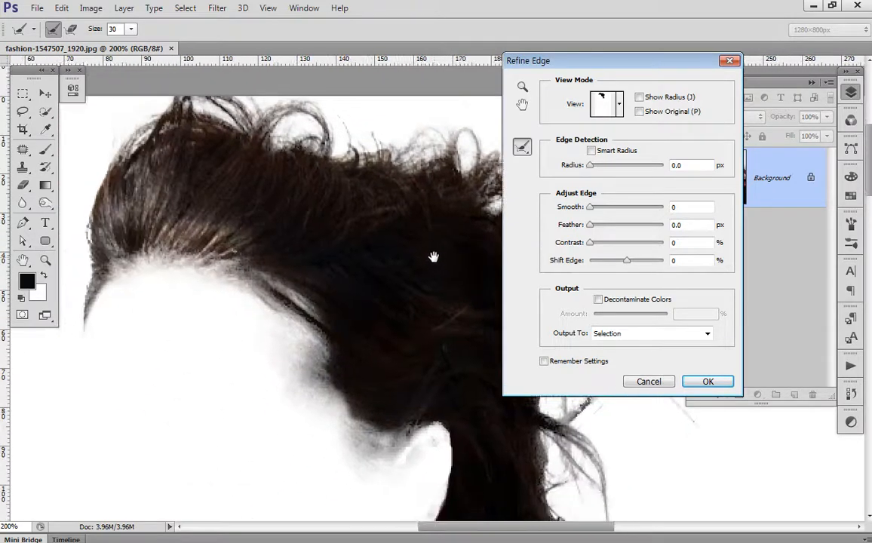
click(709, 383)
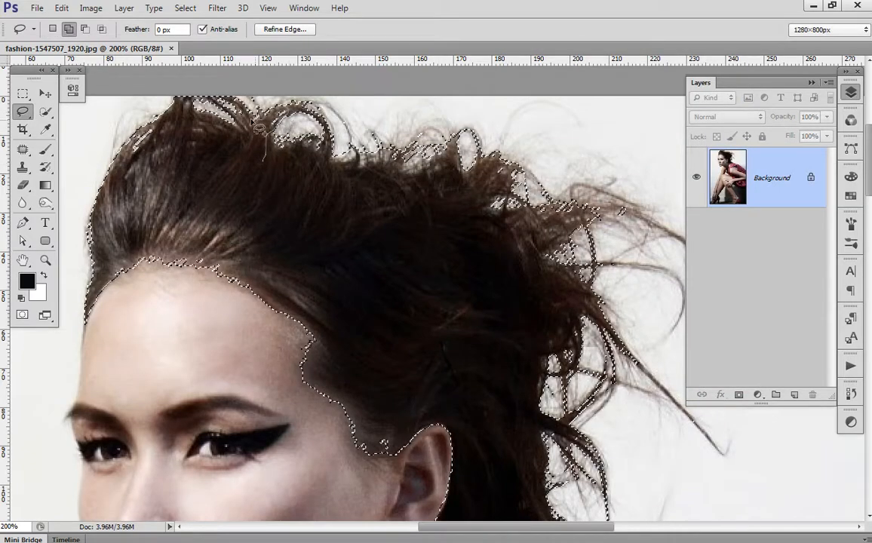
Step: Add the hair beneath the crown curls to the selection, brush along the top edge in Refine Edge, and apply
click(285, 29)
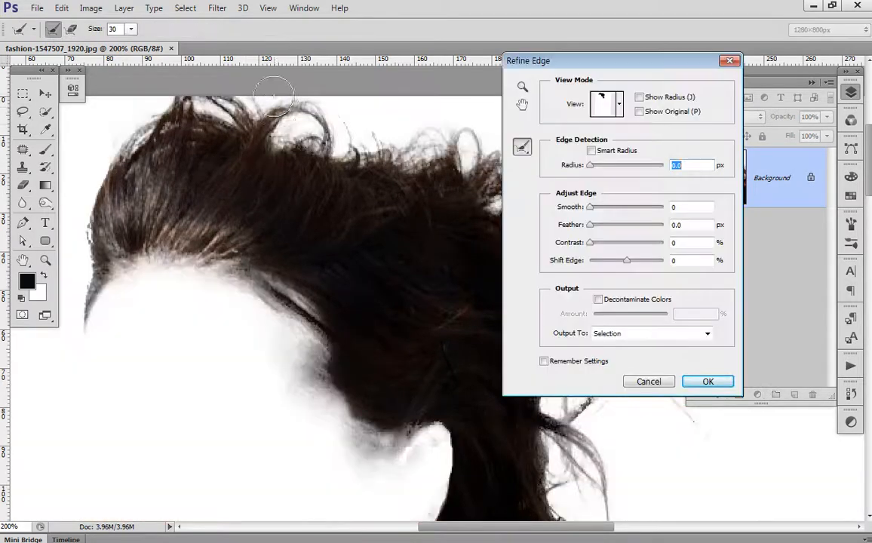
mouse_move(284, 125)
mouse_down()
mouse_move(318, 127)
mouse_move(286, 101)
mouse_move(231, 84)
mouse_move(209, 99)
mouse_move(183, 94)
mouse_move(115, 141)
mouse_move(93, 143)
mouse_move(167, 102)
mouse_up()
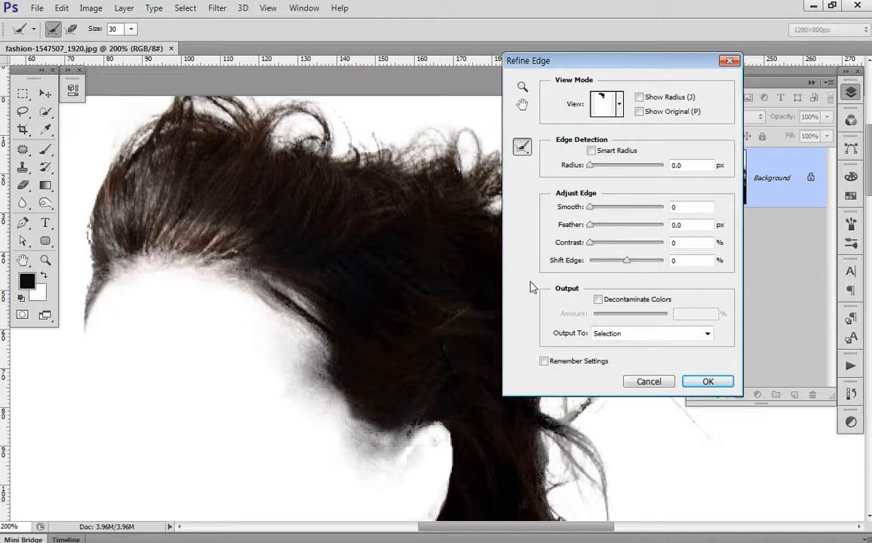
click(705, 381)
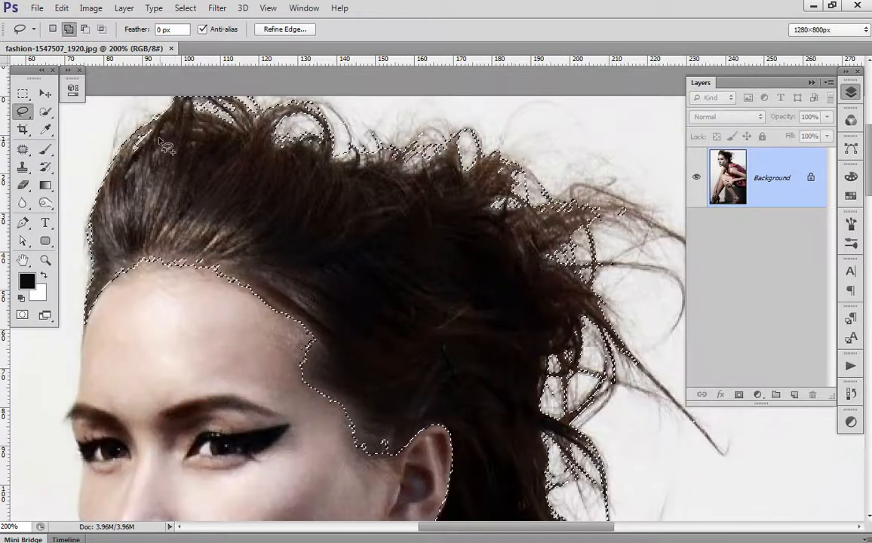
Step: Add the hair at the front of the crown to the selection and brush its front edge in Refine Edge
click(294, 30)
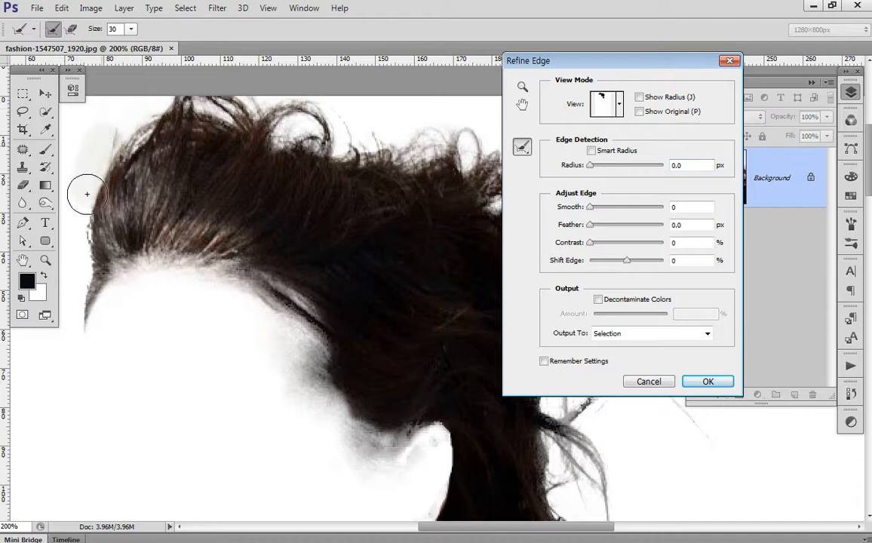
scroll(200, 398, down, 3)
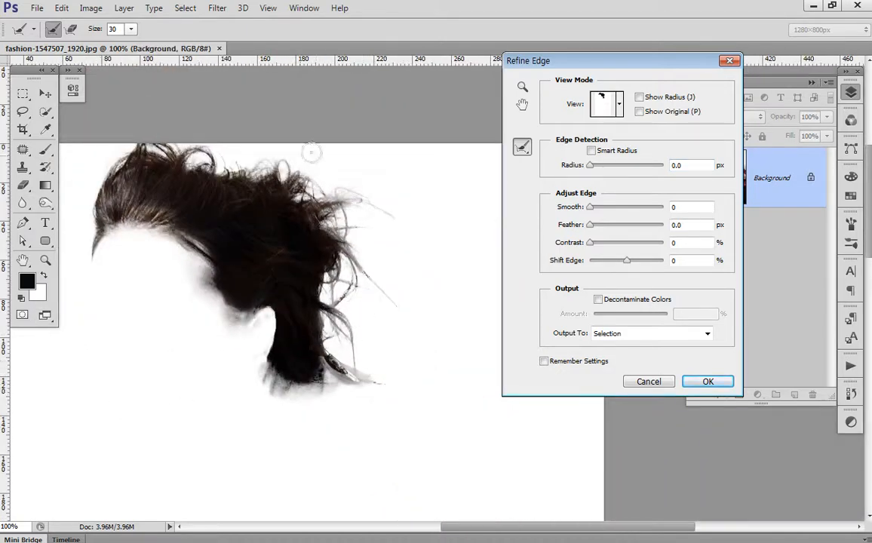
drag(379, 317, 426, 401)
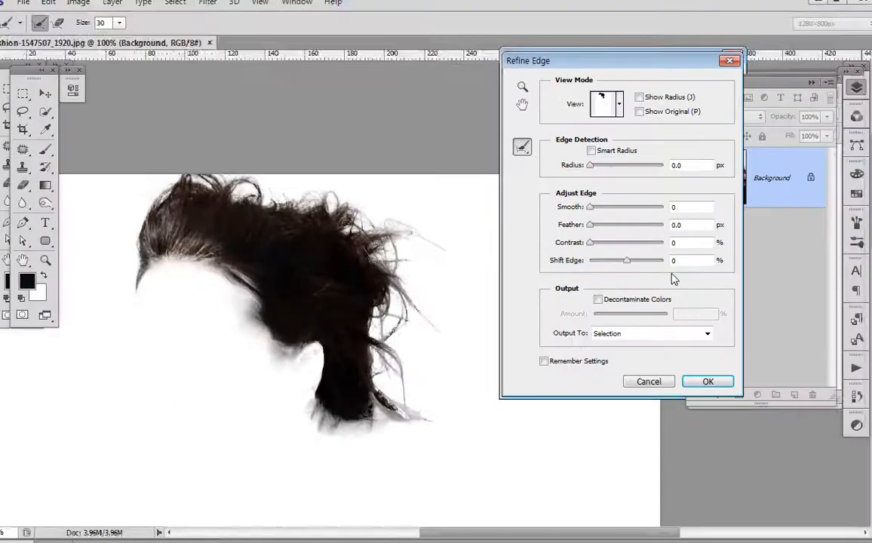
Step: Set the edge Contrast to 30% and Shift Edge to +31% in Refine Edge
drag(577, 206, 592, 207)
drag(600, 249, 639, 264)
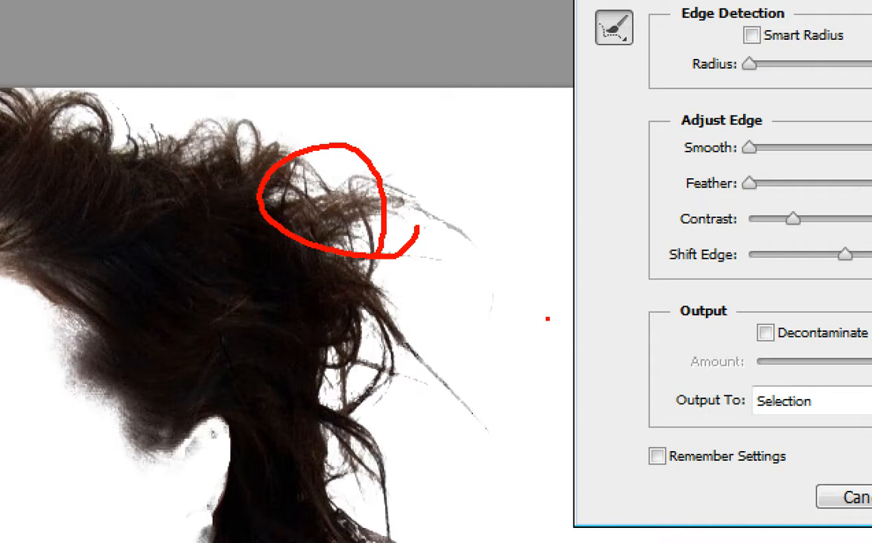
mouse_move(411, 372)
mouse_down()
mouse_move(450, 391)
mouse_move(412, 368)
mouse_up()
drag(400, 215, 439, 233)
mouse_move(227, 134)
mouse_down()
mouse_move(155, 106)
mouse_move(226, 161)
mouse_up()
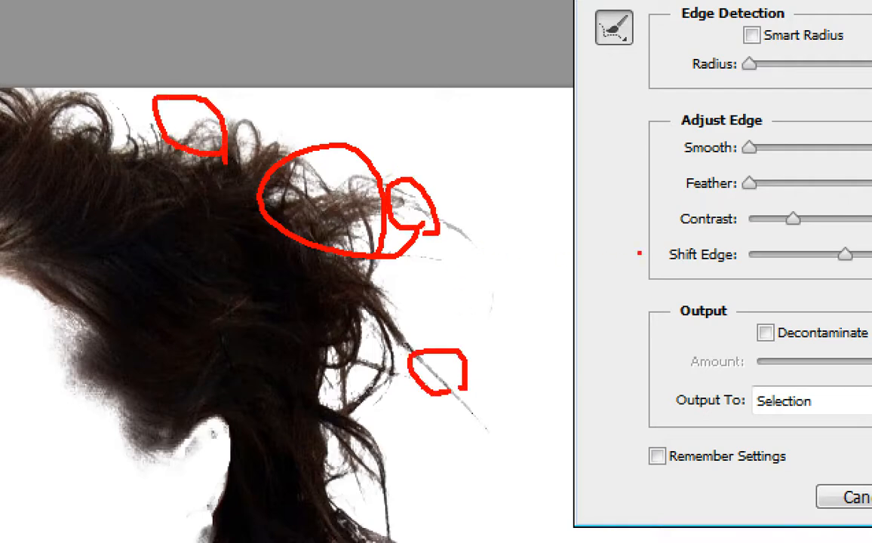
drag(410, 203, 438, 221)
drag(662, 201, 812, 238)
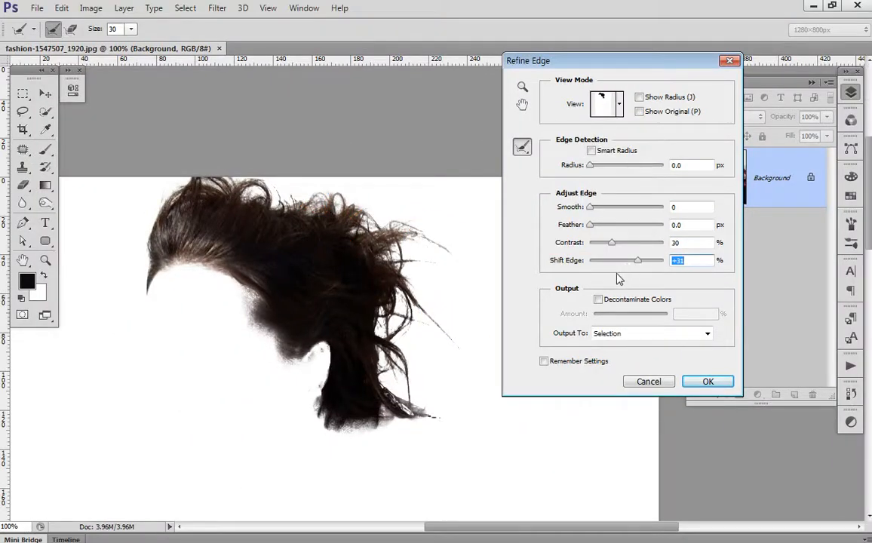
Step: Set Shift Edge to +40% and apply the refined selection
mouse_move(637, 259)
mouse_down()
mouse_move(628, 258)
mouse_move(642, 261)
mouse_up()
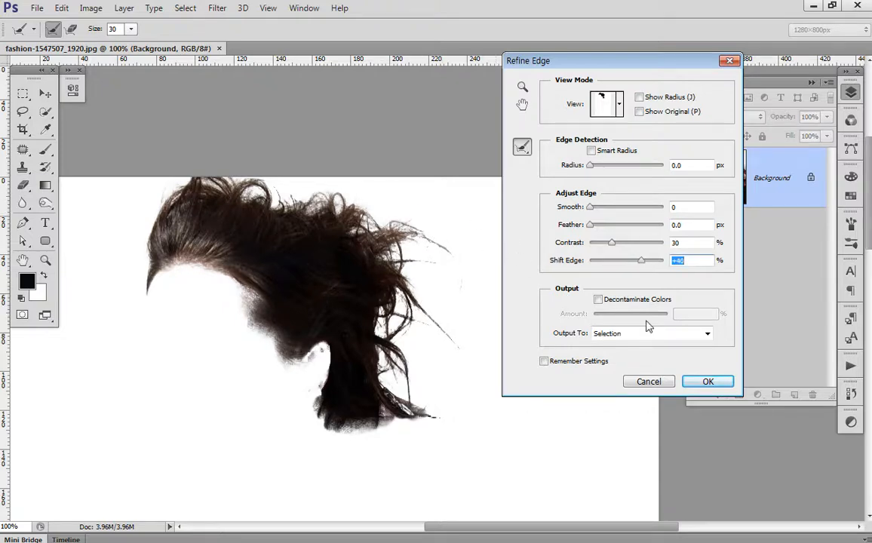
click(708, 382)
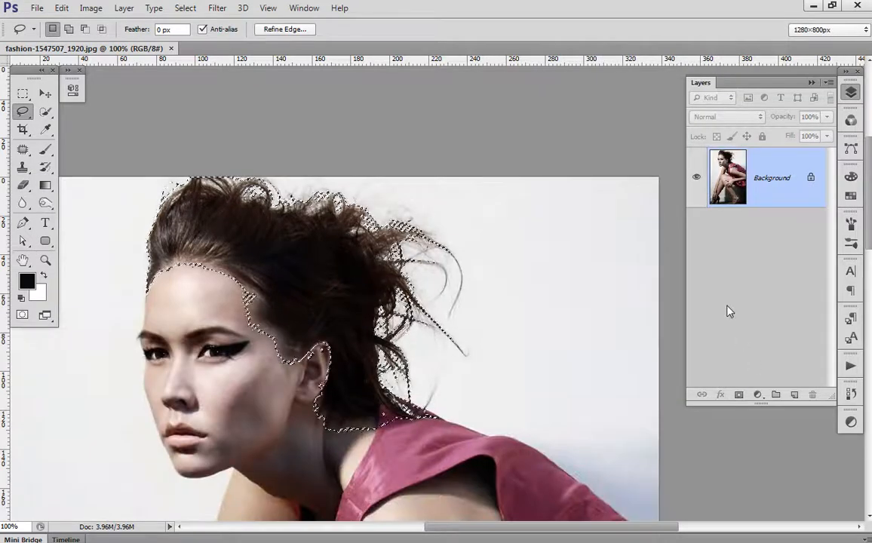
Step: Copy the selected hair to a new layer and hide the Background layer
alt+click(695, 179)
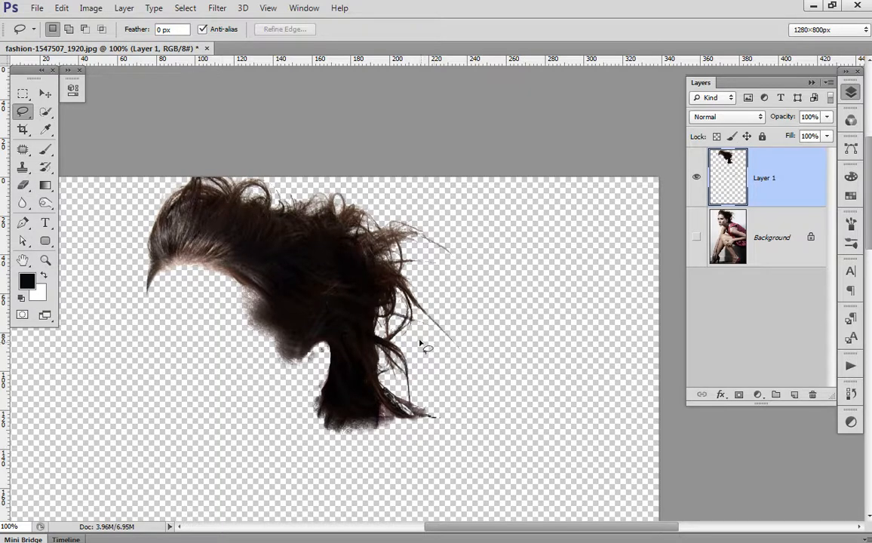
click(189, 9)
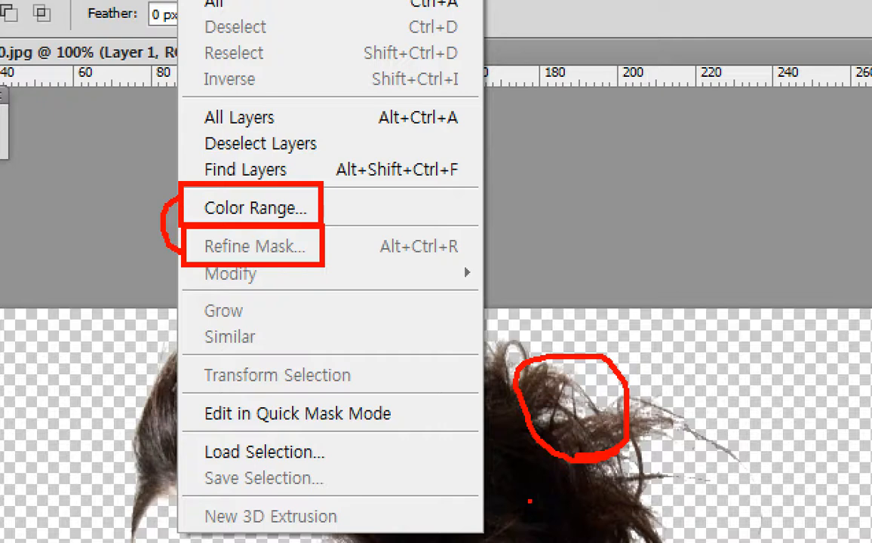
mouse_move(638, 382)
mouse_down()
mouse_move(669, 437)
mouse_move(641, 384)
mouse_up()
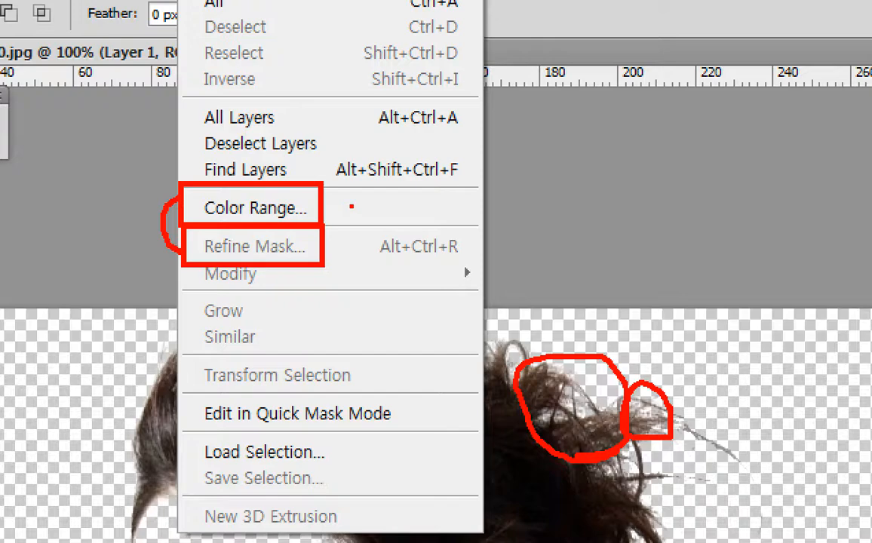
key(Escape)
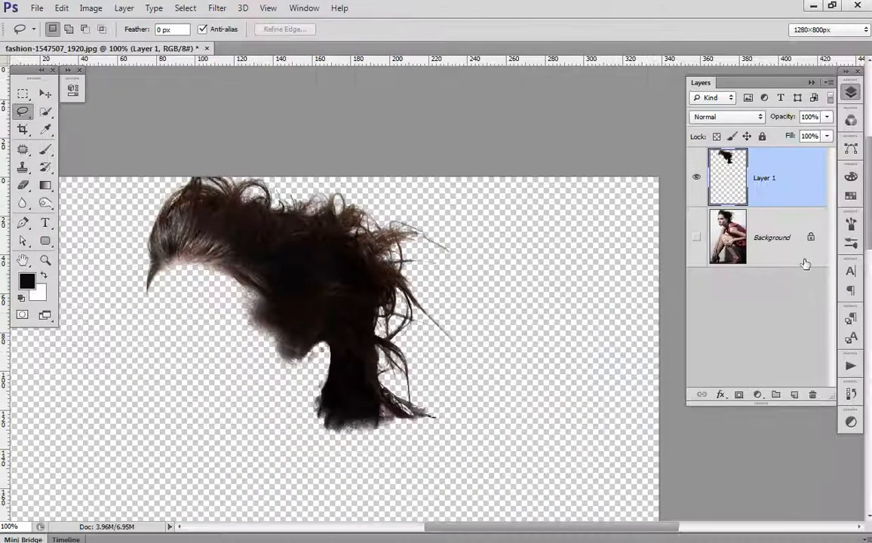